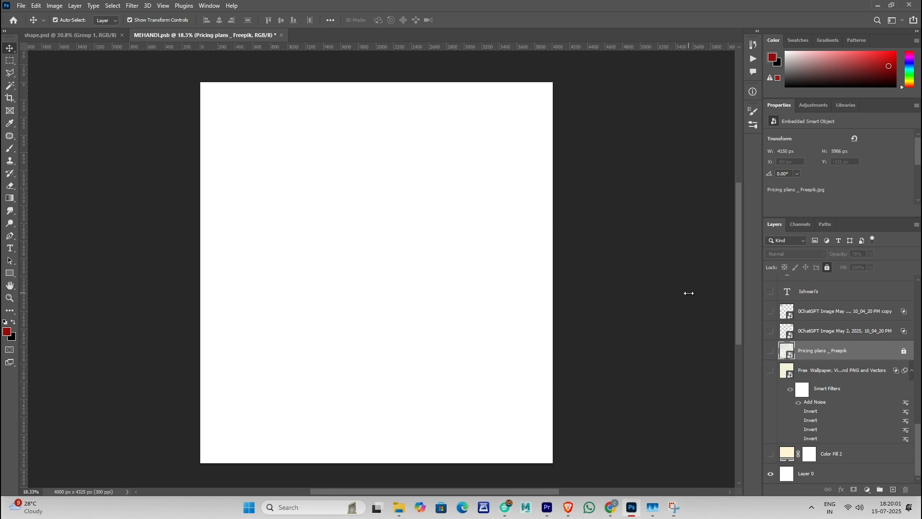
- Show the cream Color Fill 2 layer above the white base layer and select it
left_click(771, 453)
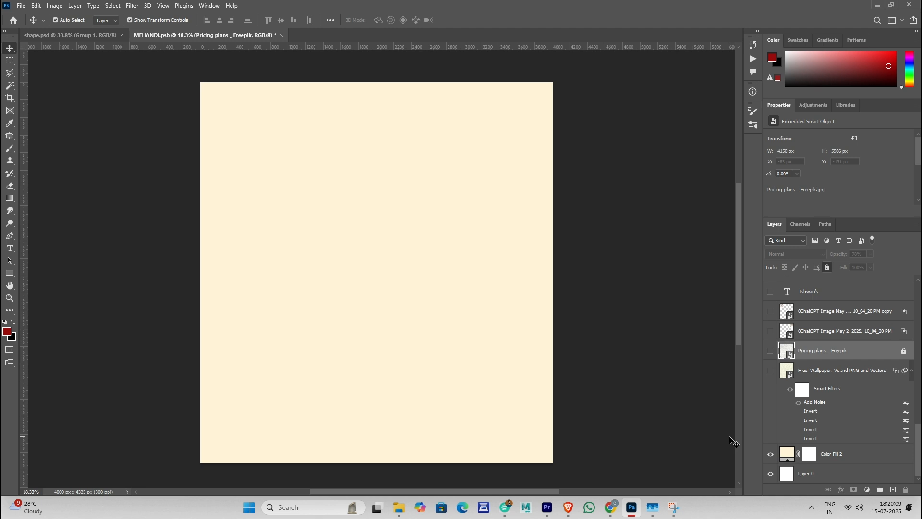
left_click(832, 458)
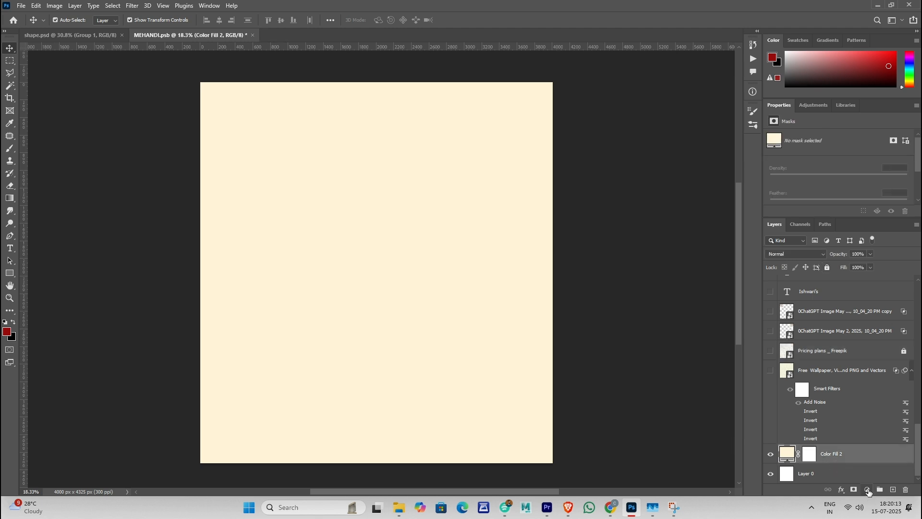
left_click(868, 490)
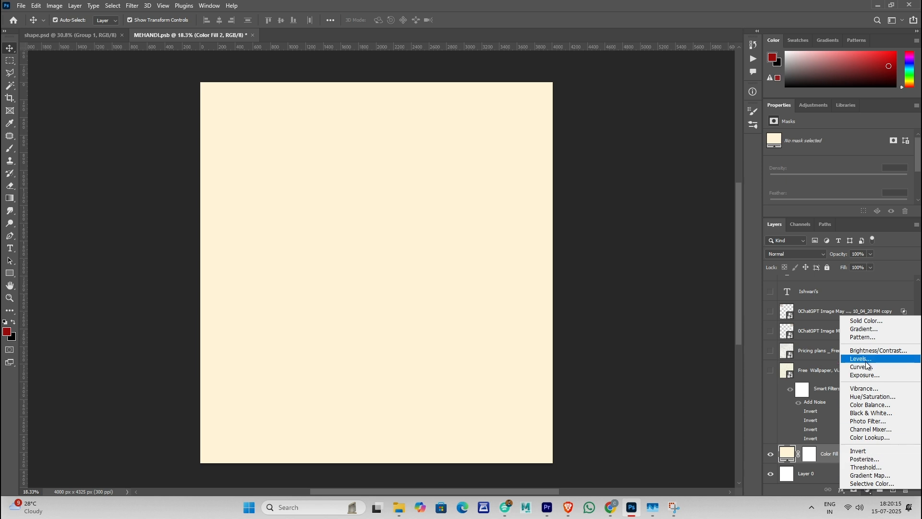
left_click(868, 321)
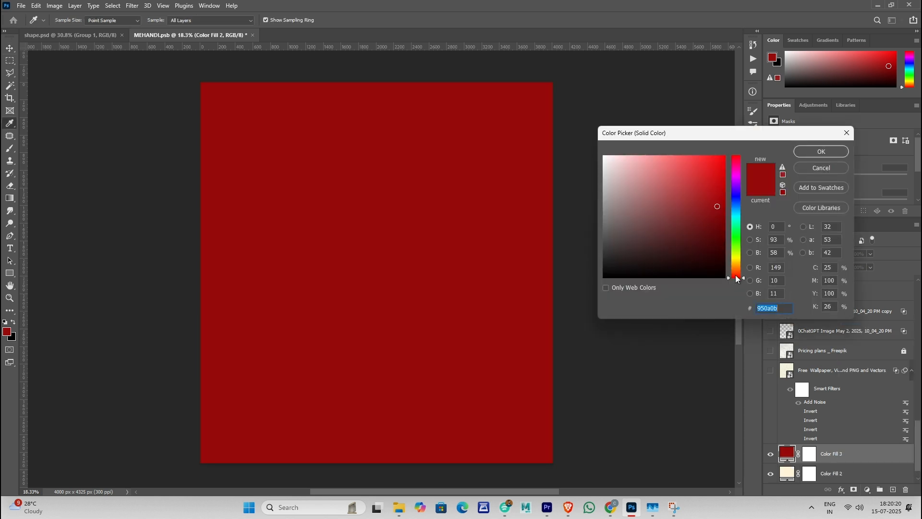
left_click_drag(738, 279, 735, 254)
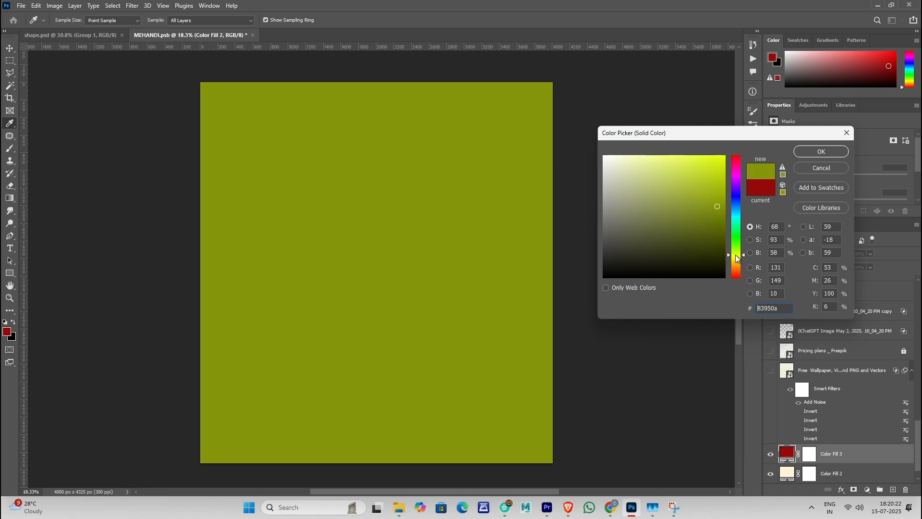
left_click_drag(656, 163, 618, 152)
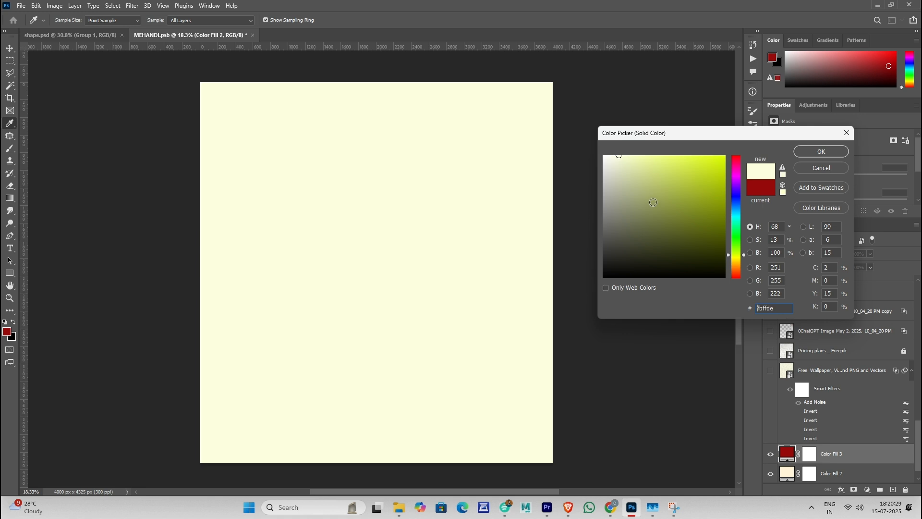
left_click(817, 166)
key("v")
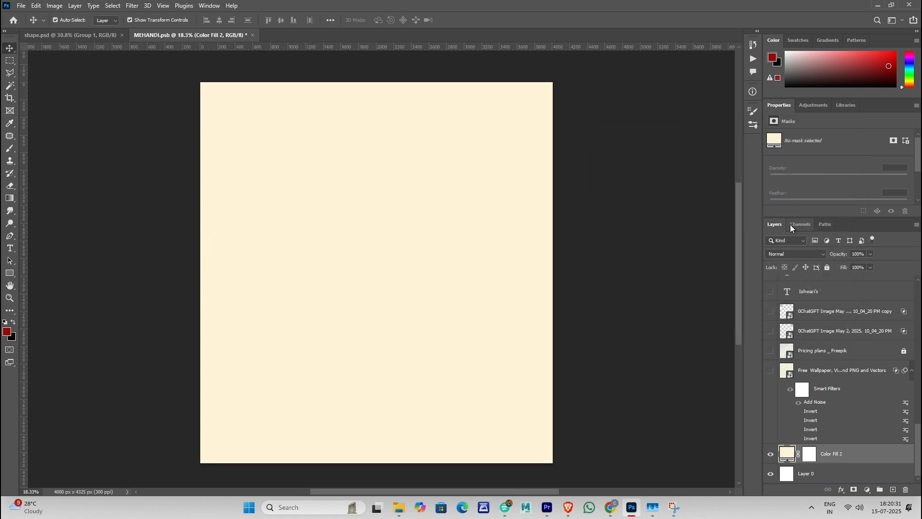
- Show the crumpled-paper texture layer Pricing plans _ Freepik and the wallpaper layer beneath it, and unlock the paper layer
left_click(771, 350)
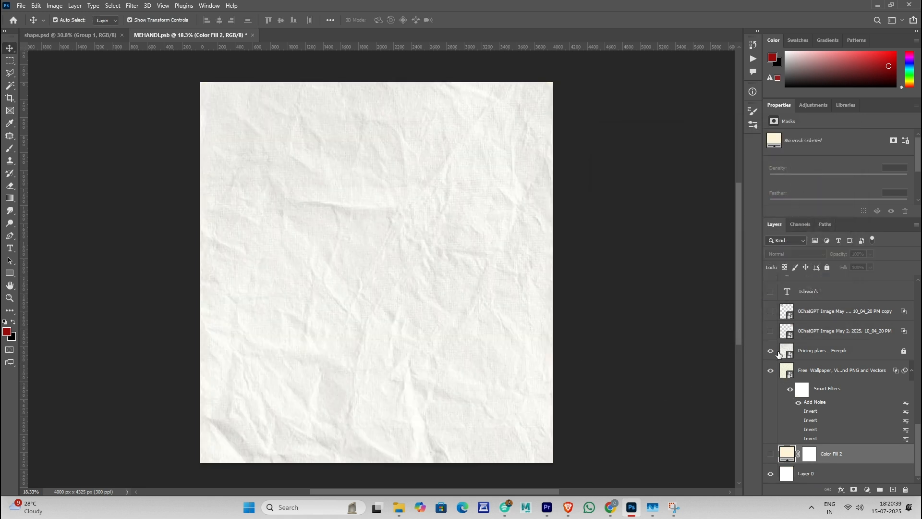
scroll(780, 356, "up", 1)
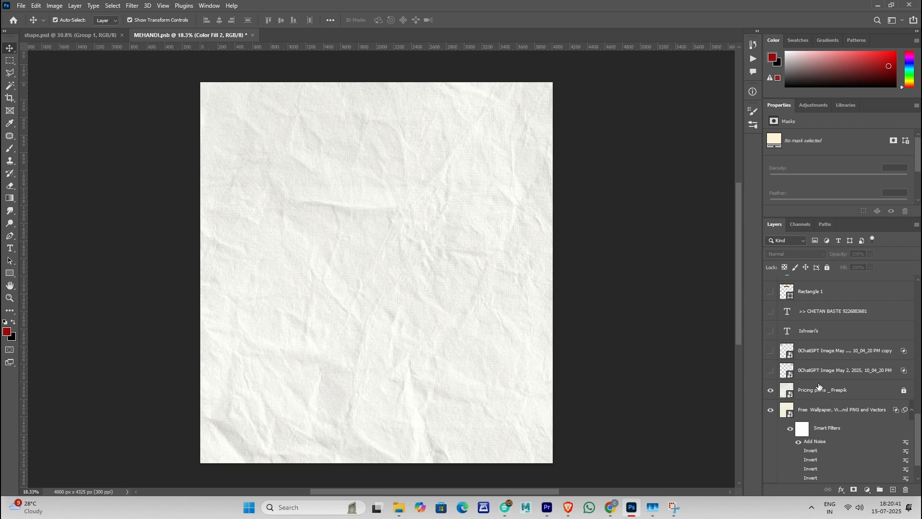
left_click(845, 387)
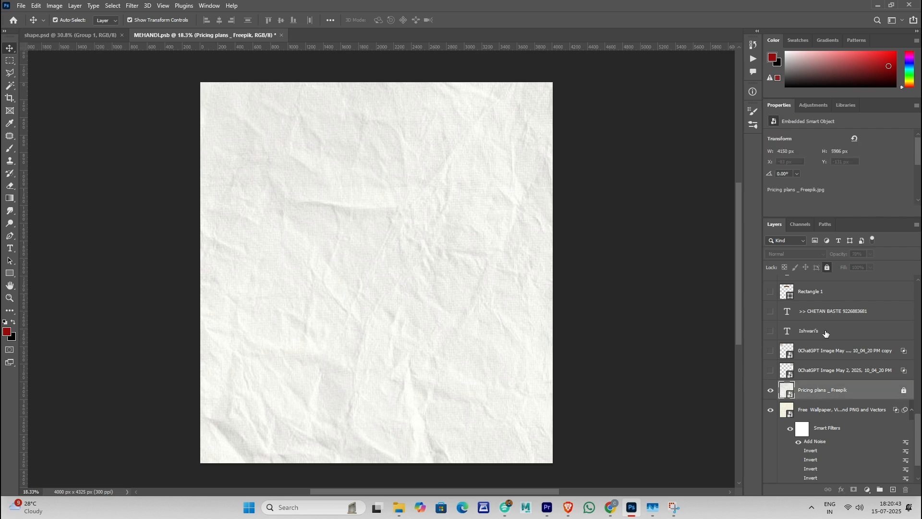
left_click(903, 390)
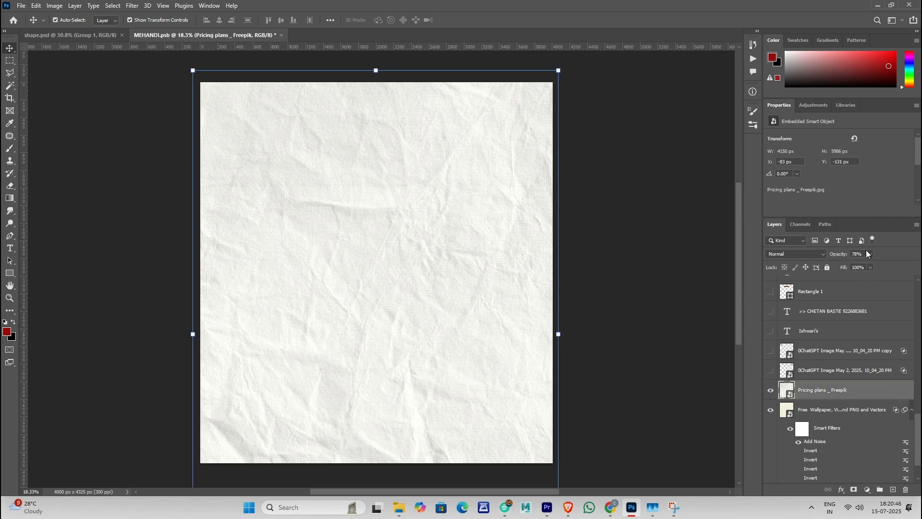
- Set the opacity of the Pricing plans _ Freepik paper texture layer to 70%
left_click_drag(841, 254, 907, 251)
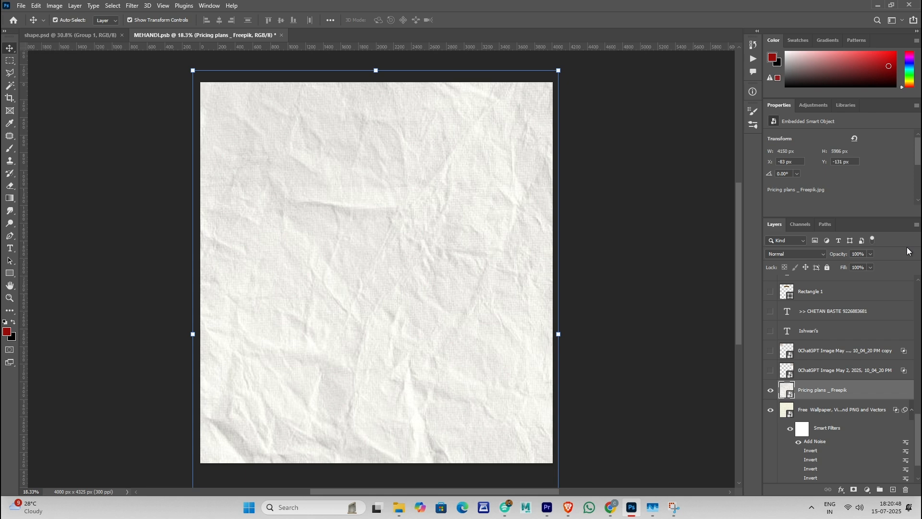
left_click(856, 254)
type("70")
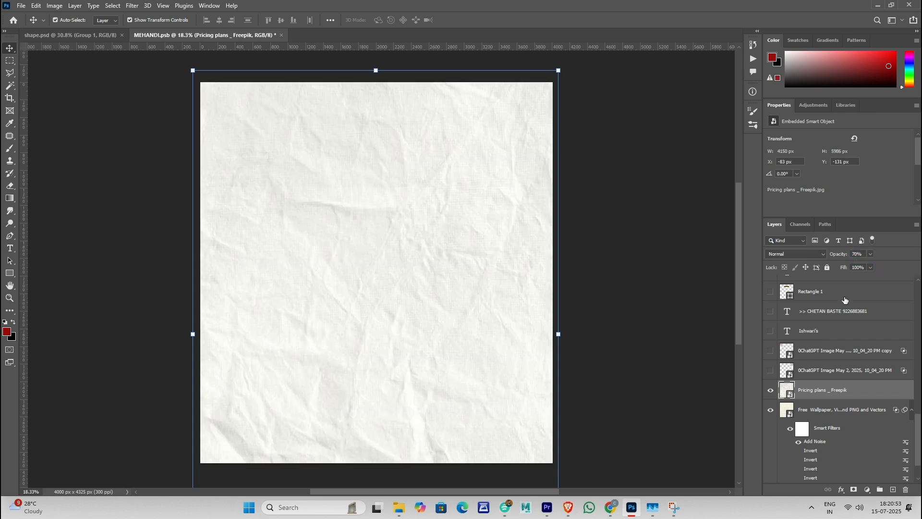
- Show both mehendi corner ornament layers and the brand-name title text layer between them
left_click(770, 370)
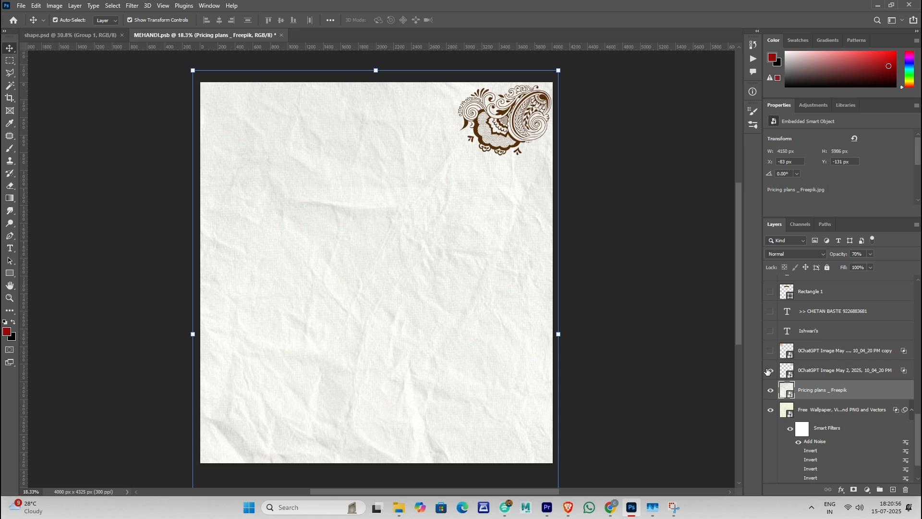
left_click(771, 351)
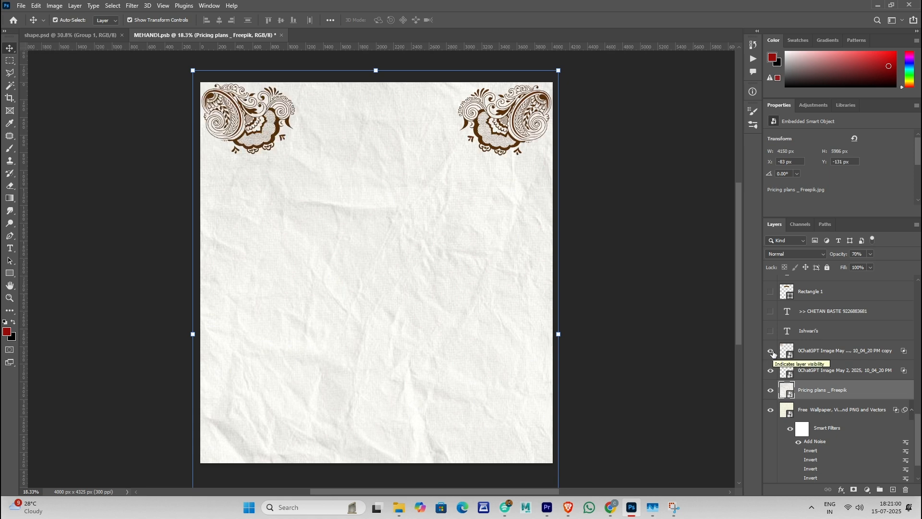
scroll(771, 353, "up", 1)
left_click(770, 351)
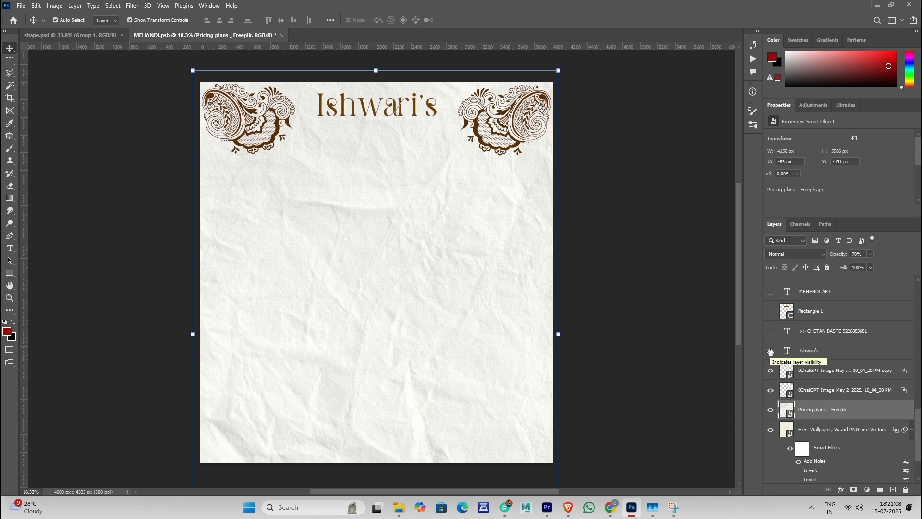
- Examine the font and size settings of the brand-name title text without editing it
double_click(372, 104)
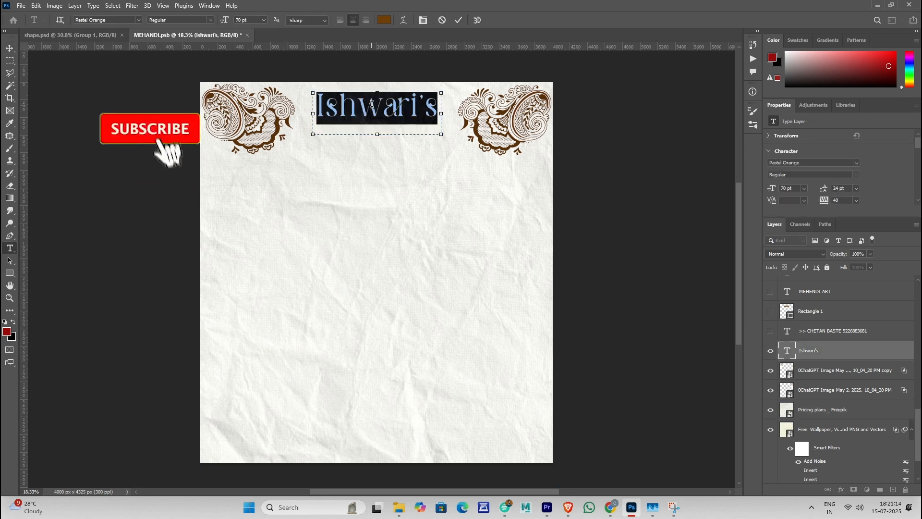
key("ctrl+Return")
key("v")
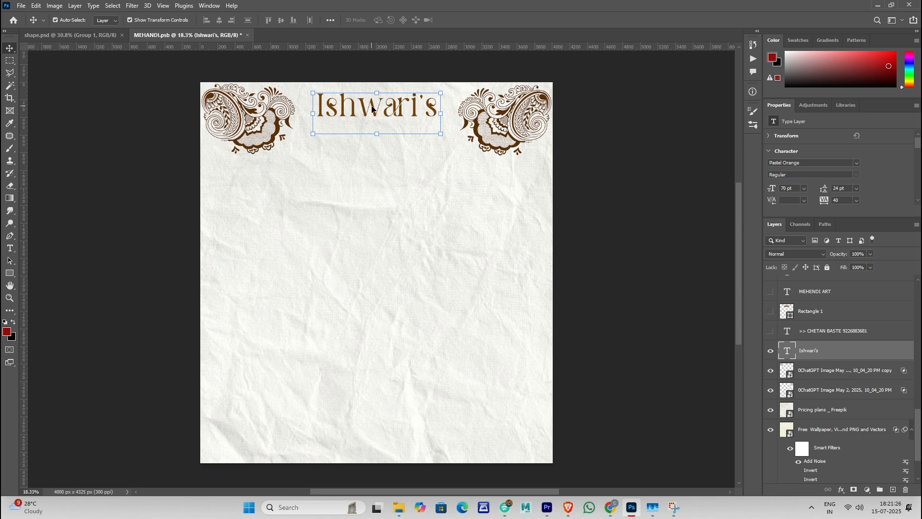
- Show the brown Rectangle 1 banner below the title and the MEHENDI ART text on it
scroll(799, 368, "up", 1)
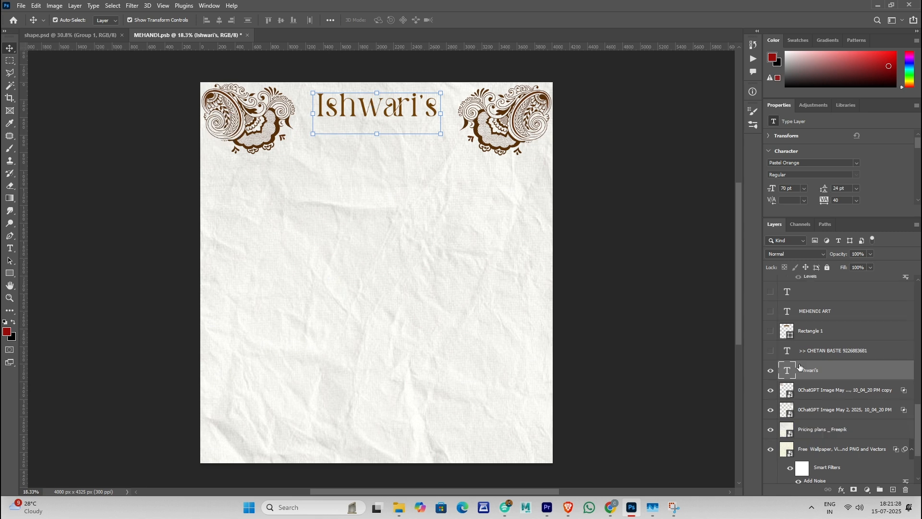
left_click(770, 331)
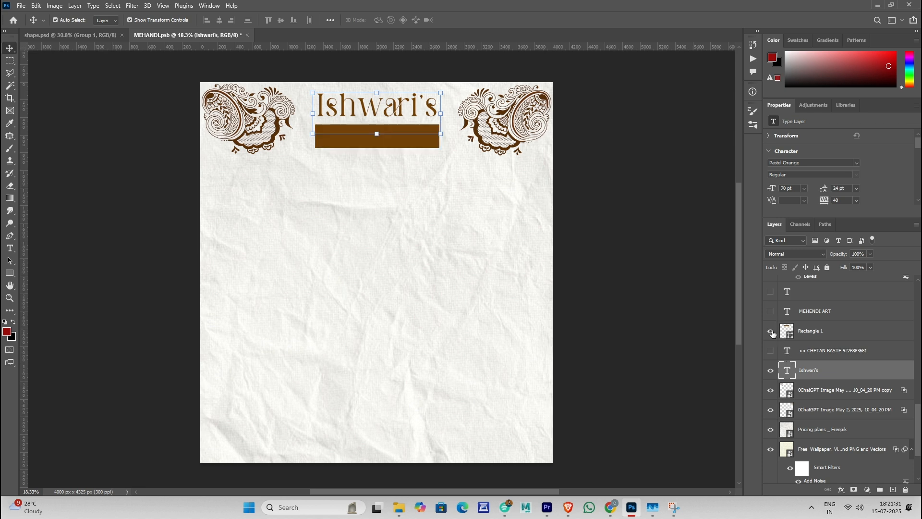
left_click(855, 336)
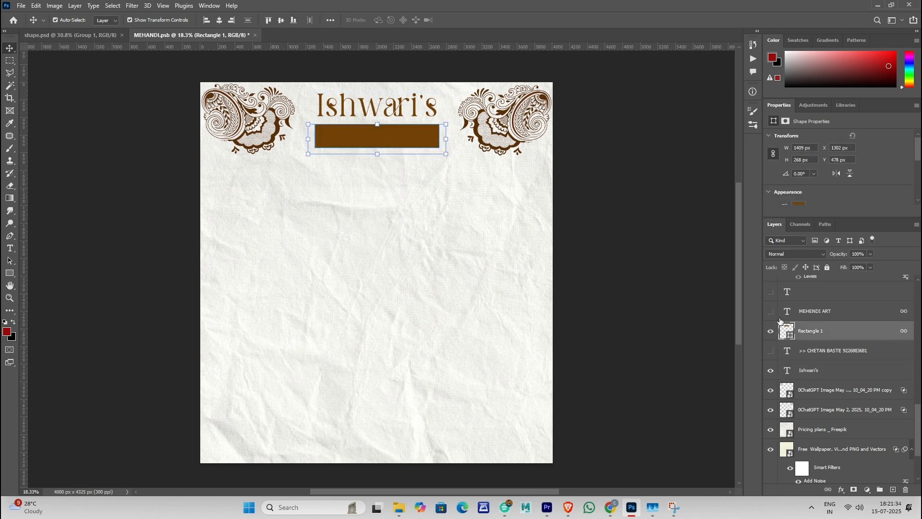
left_click(693, 335)
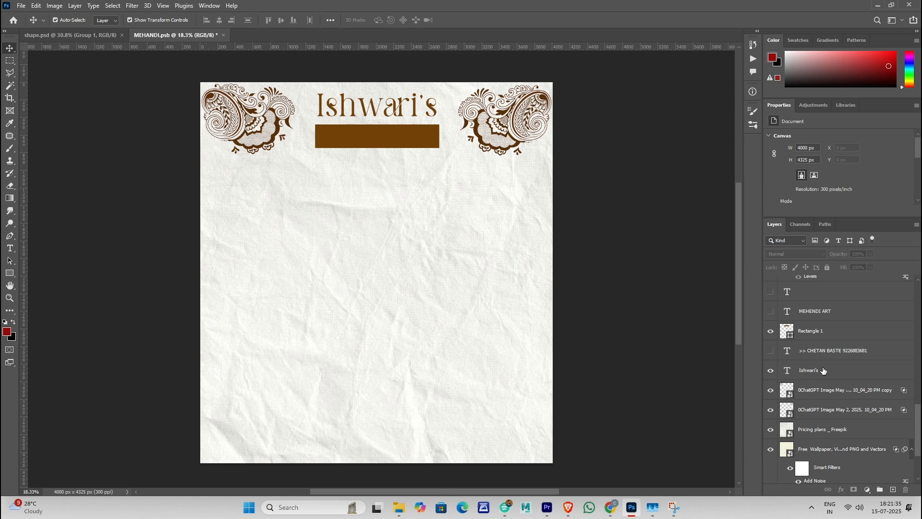
left_click(771, 312)
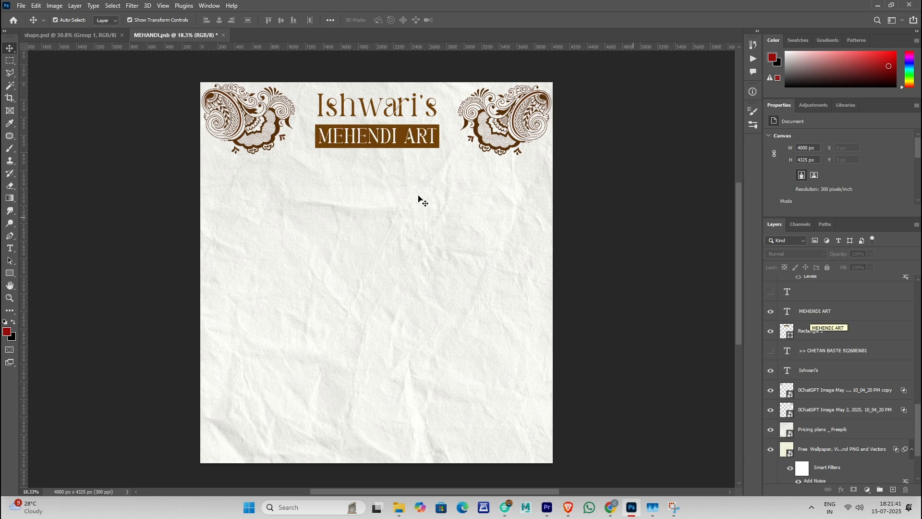
- Examine the font settings of the MEHENDI ART text and leave it unedited and deselected
double_click(364, 136)
key("Escape")
key("v")
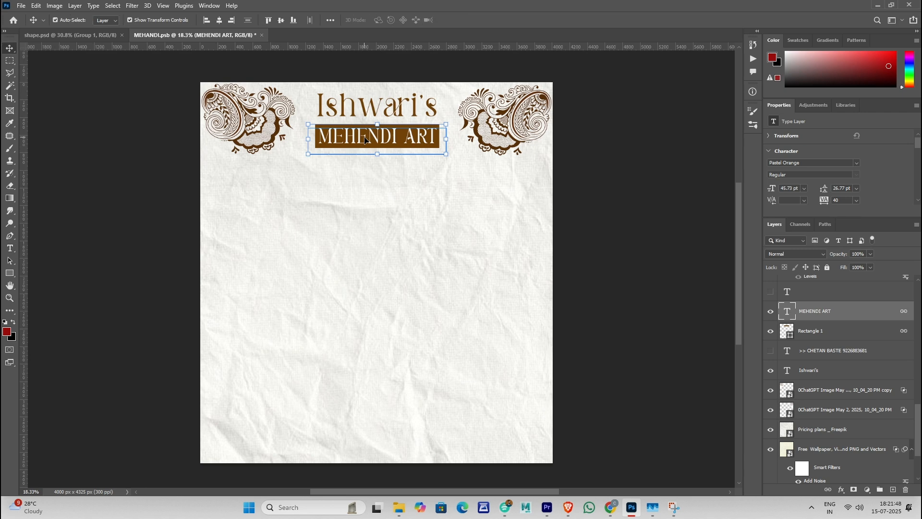
left_click(659, 201)
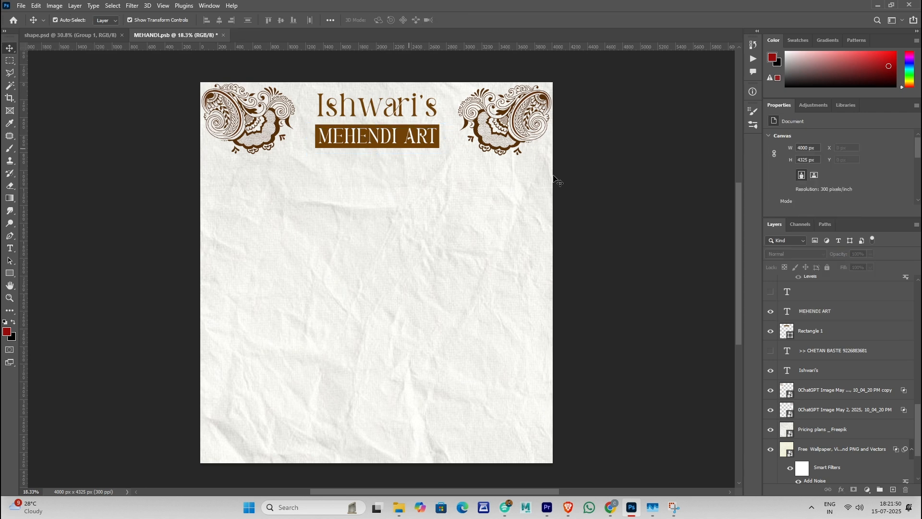
left_click(848, 310)
left_click(660, 315)
- Show the ornamental dividers Vector Smart Object copy 2 and copy 3, plus the designer mehendi tagline text between them
scroll(816, 365, "up", 3)
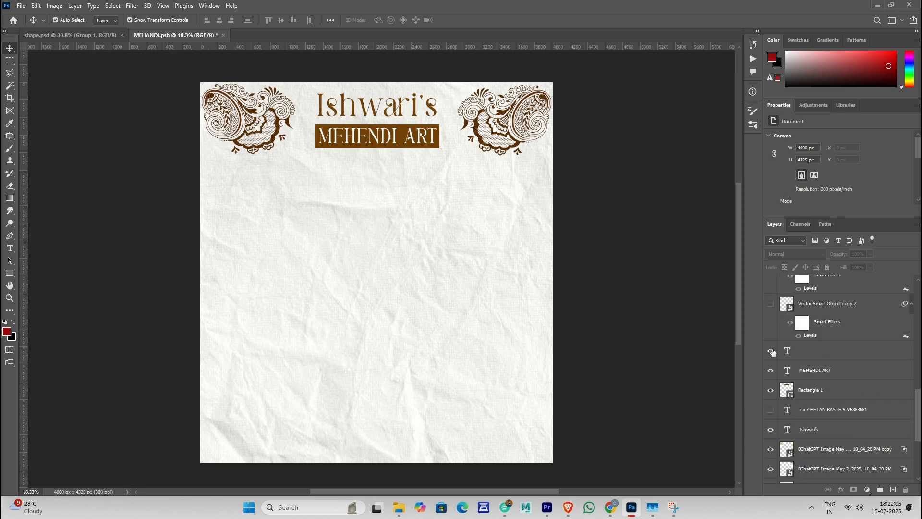
left_click(771, 305)
left_click(771, 305)
left_click(771, 305)
scroll(778, 312, "up", 1)
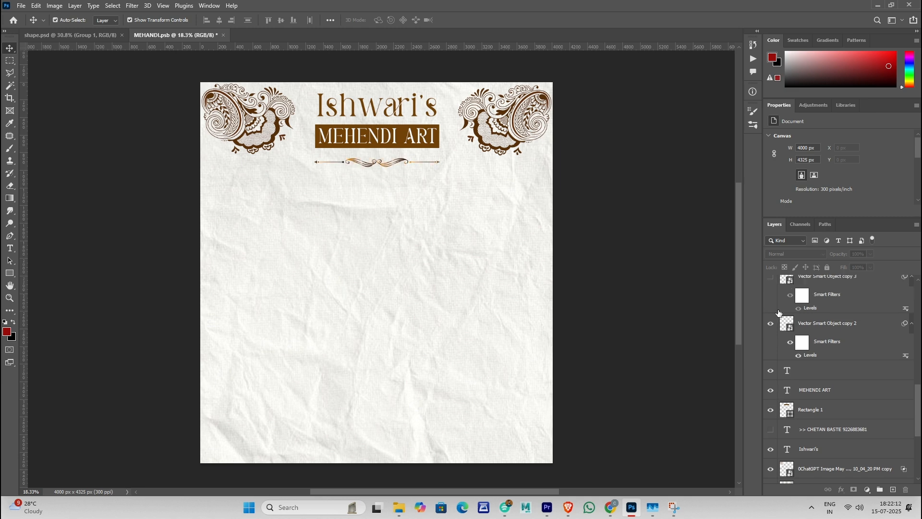
scroll(775, 319, "up", 1)
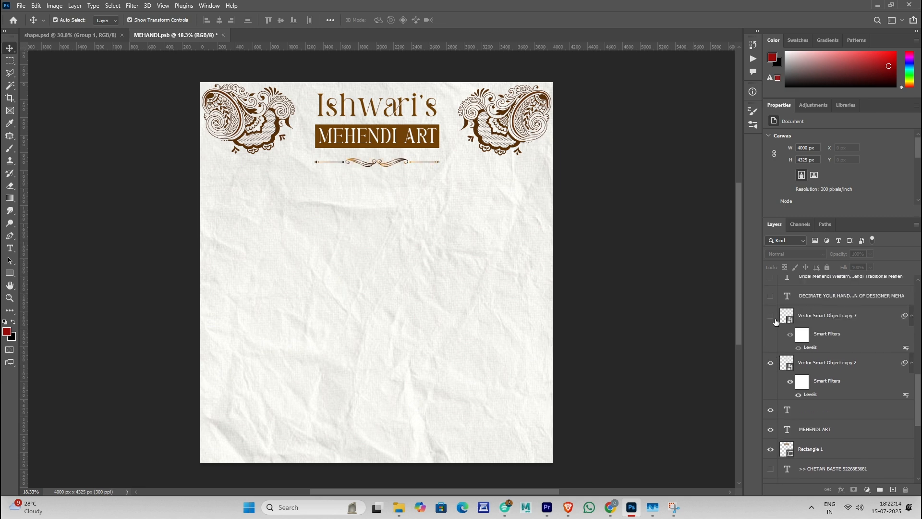
left_click(771, 316)
scroll(772, 319, "up", 1)
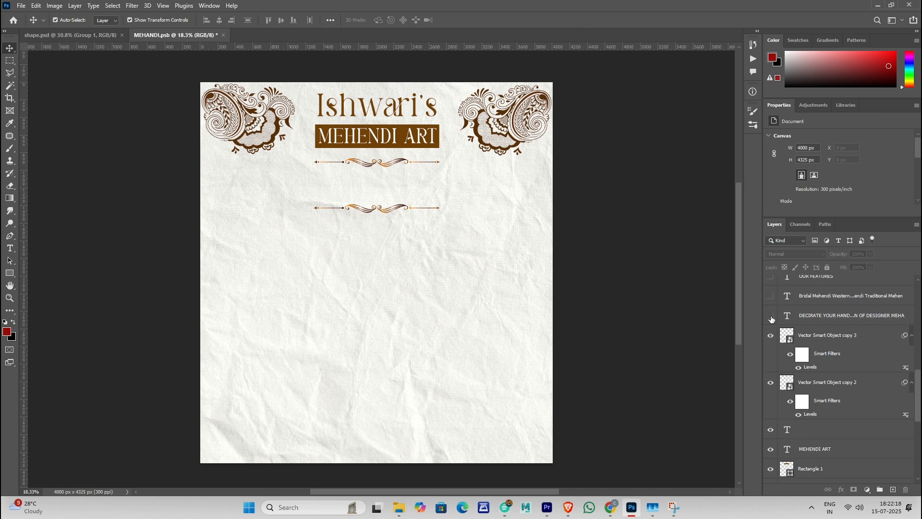
left_click(770, 316)
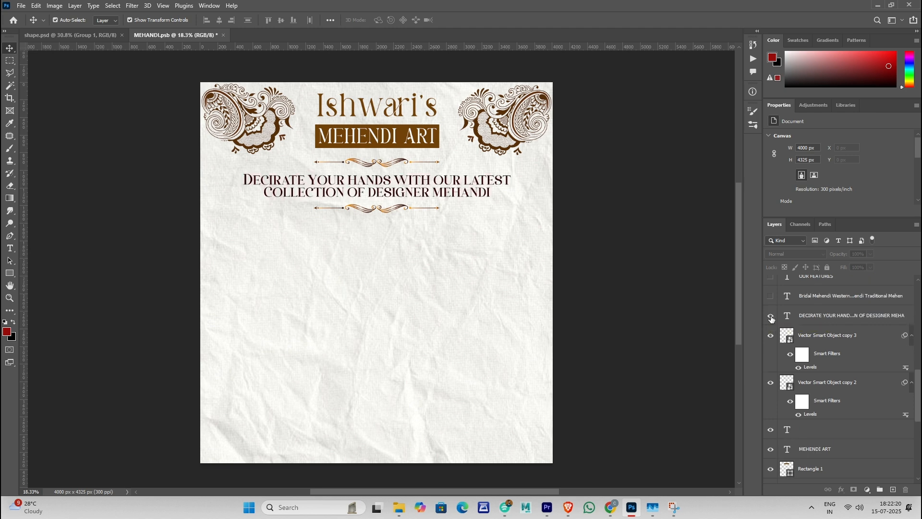
- Examine the tagline text's font and text colour, leaving both as they are
double_click(425, 186)
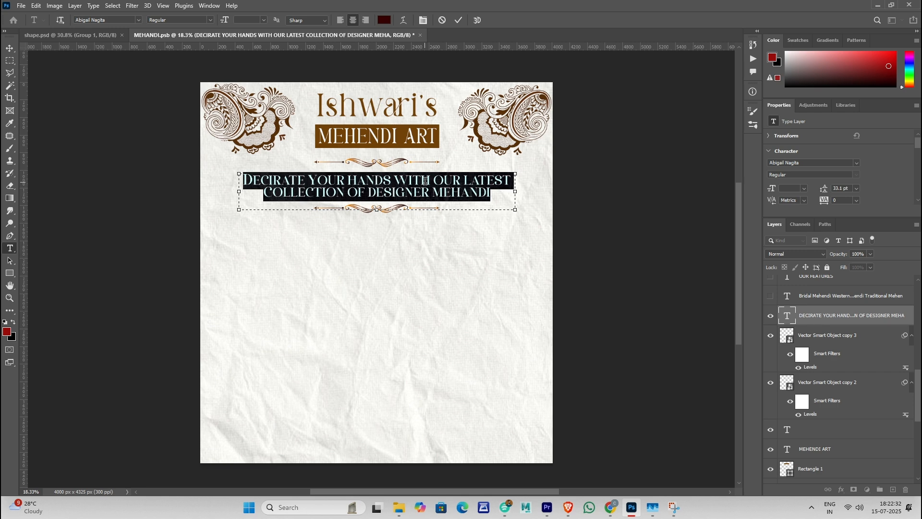
key("Escape")
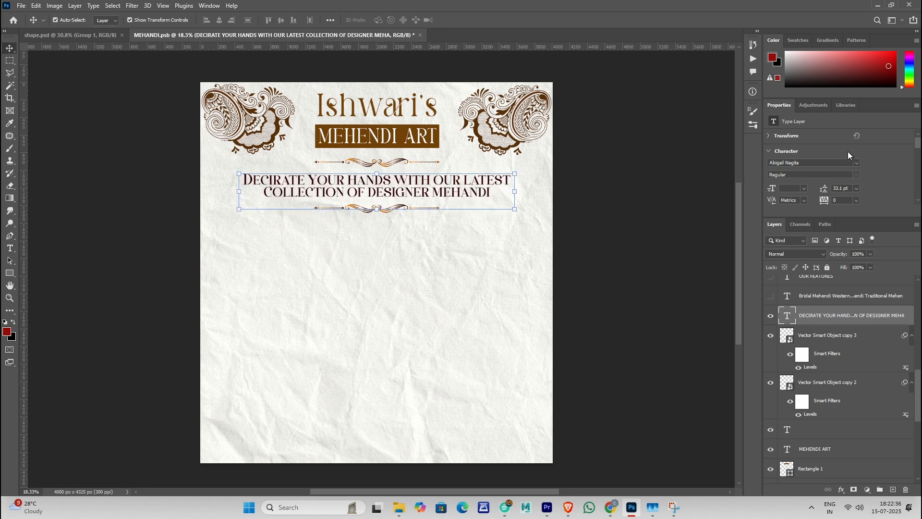
scroll(849, 158, "down", 1)
left_click(845, 189)
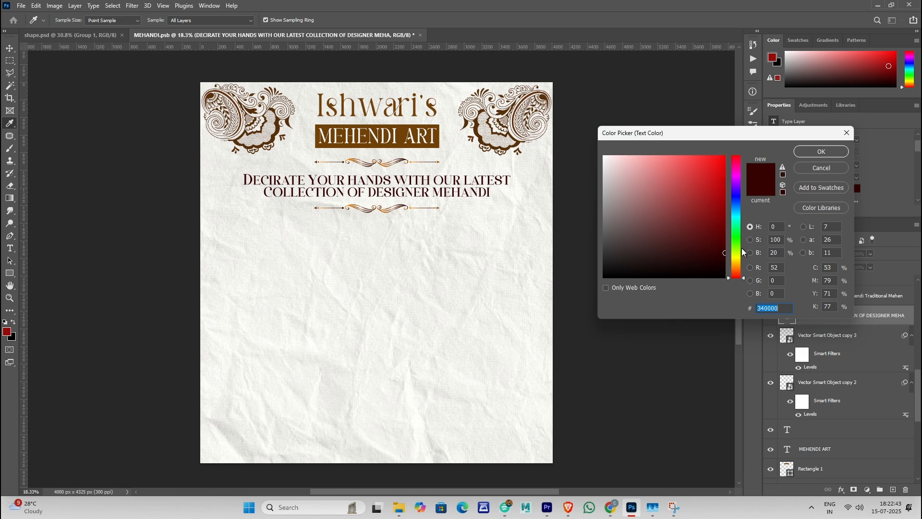
key("Return")
- Show the text layer listing the mehendi types and examine its font settings, leaving the text unedited
left_click(771, 315)
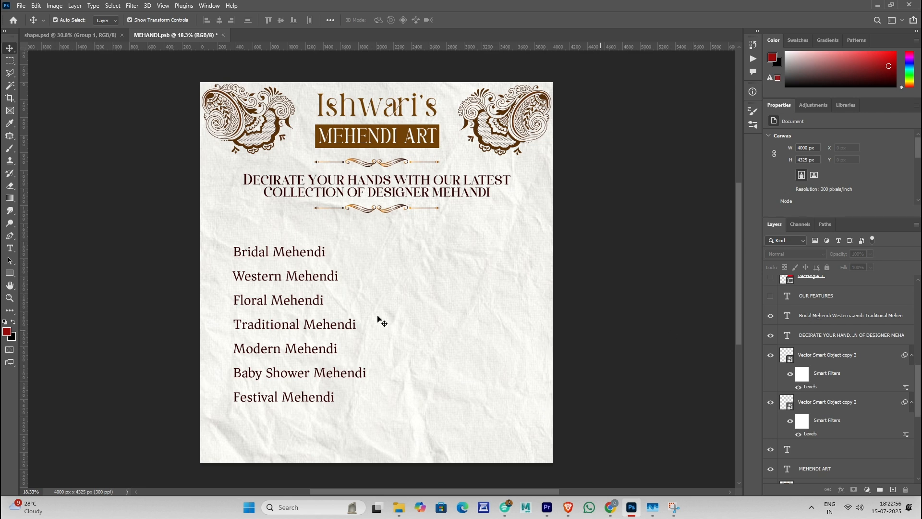
double_click(303, 253)
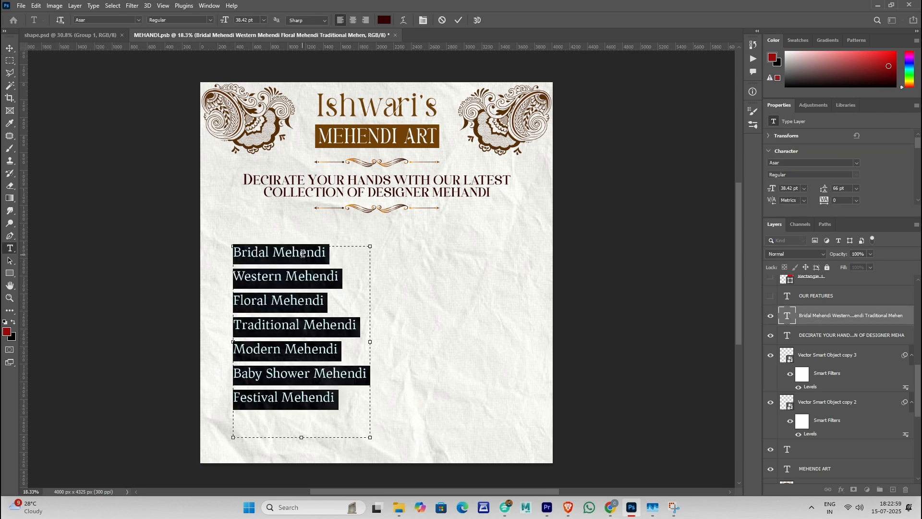
key("ctrl+Return")
key("v")
- Show the OUR FEATURES heading above the list and examine its font settings, leaving it unedited and deselected
scroll(824, 360, "up", 1)
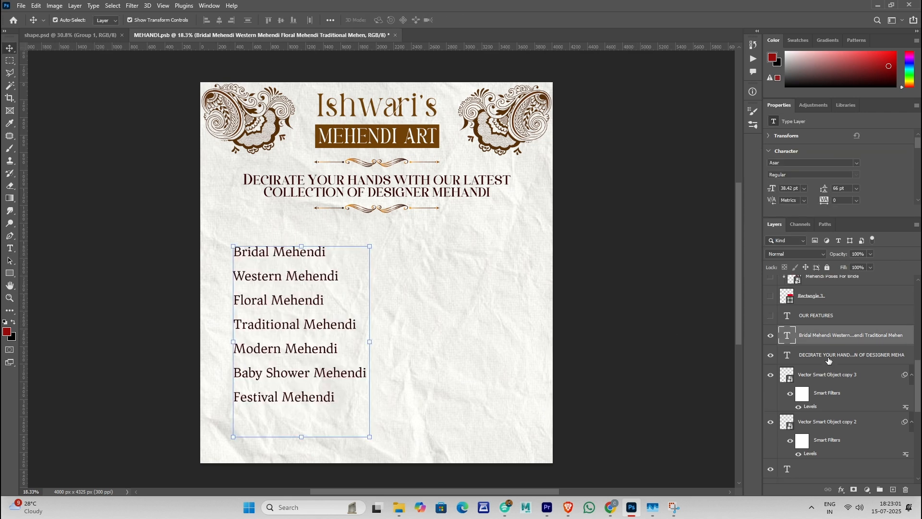
left_click(771, 315)
left_click(585, 335)
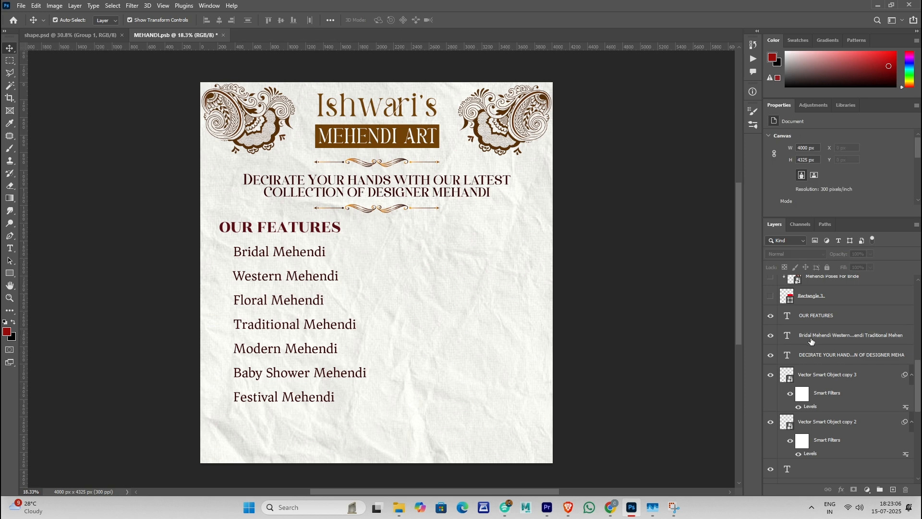
scroll(811, 342, "up", 1)
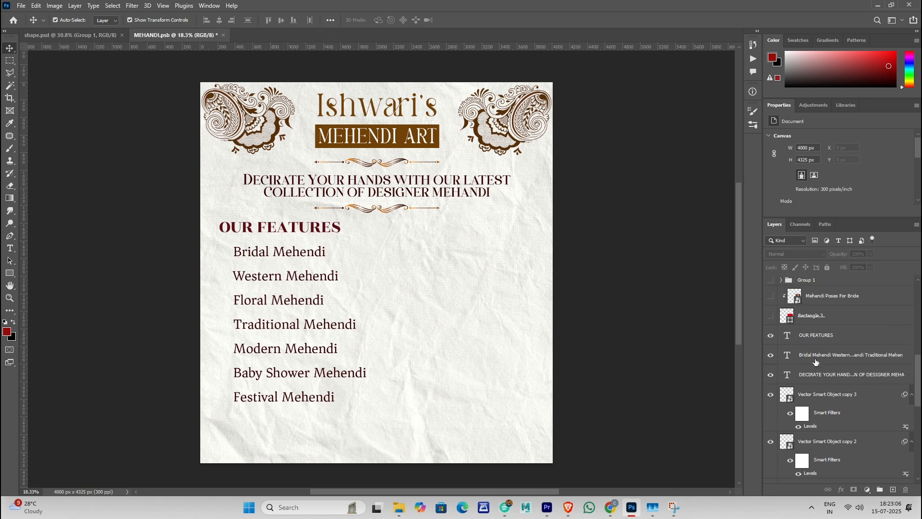
left_click(303, 232)
double_click(299, 229)
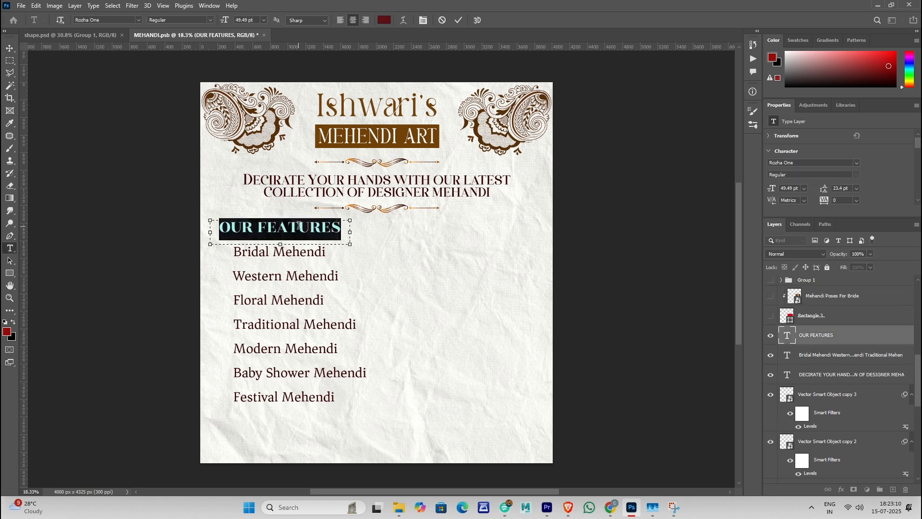
key("Escape")
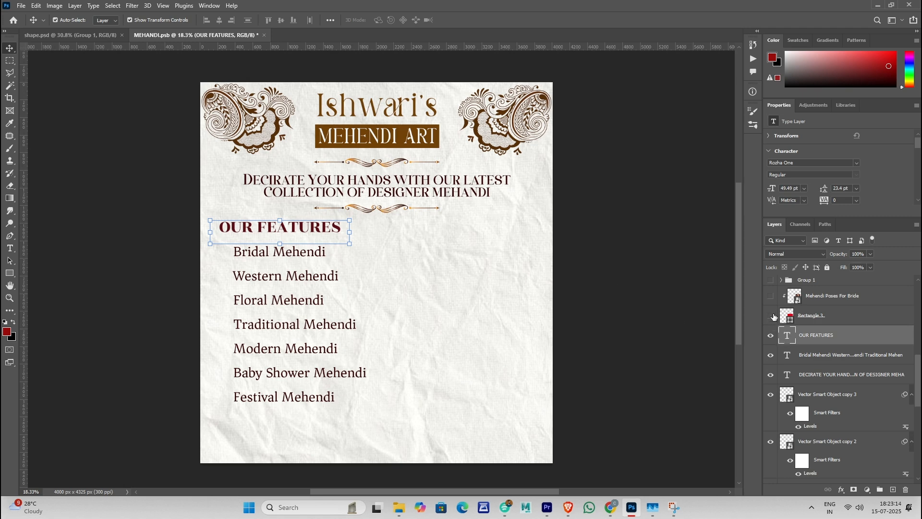
left_click(691, 296)
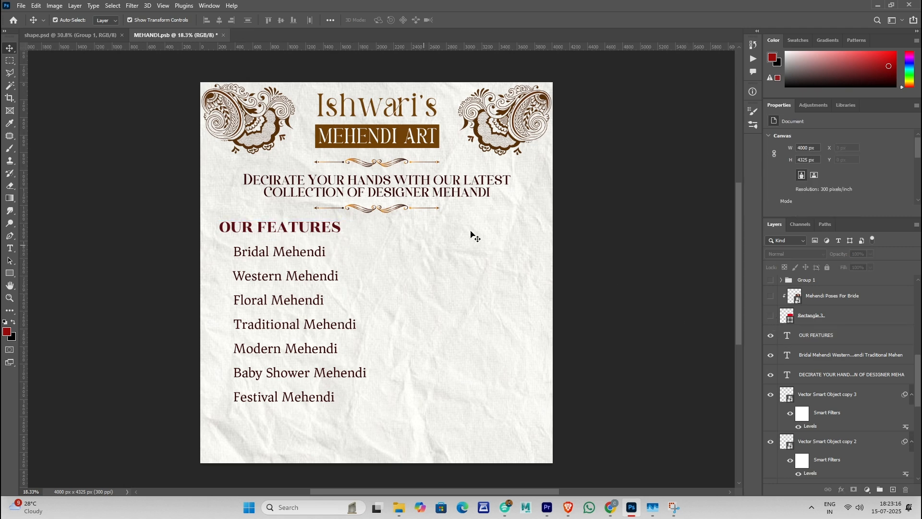
- Show the red Rectangle 3 photo frame beside the features list and round its corners more strongly
left_click(770, 315)
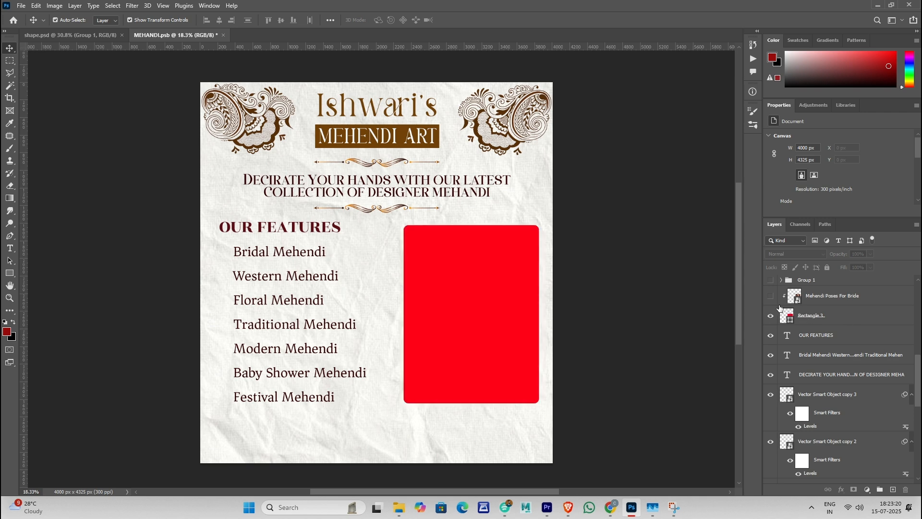
left_click(529, 246)
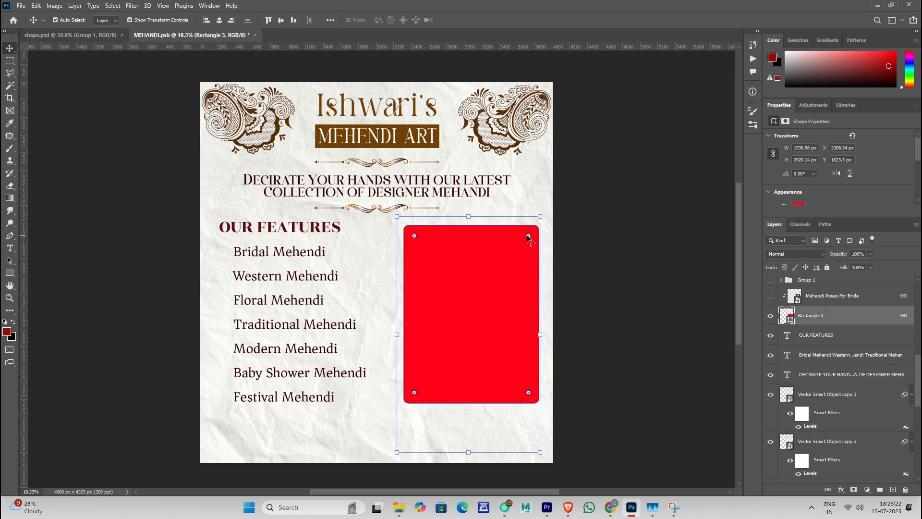
left_click(546, 228)
left_click_drag(529, 237, 527, 241)
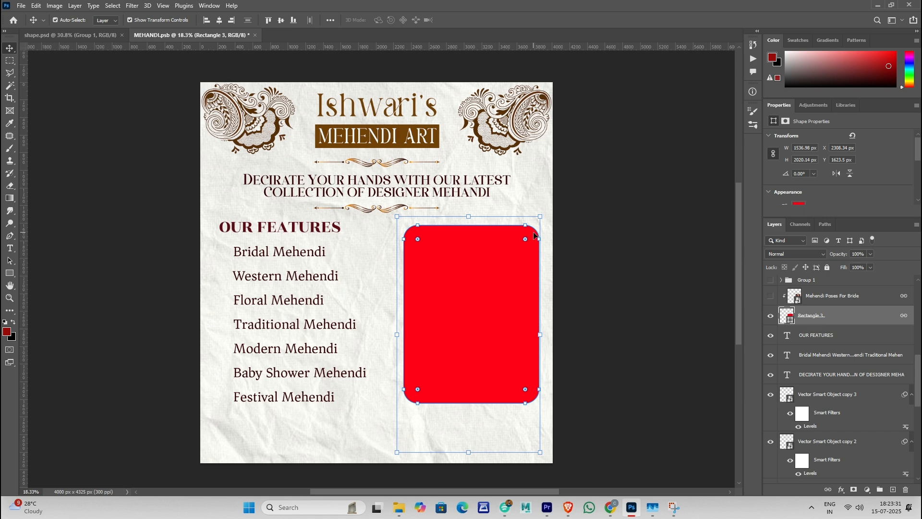
left_click(607, 259)
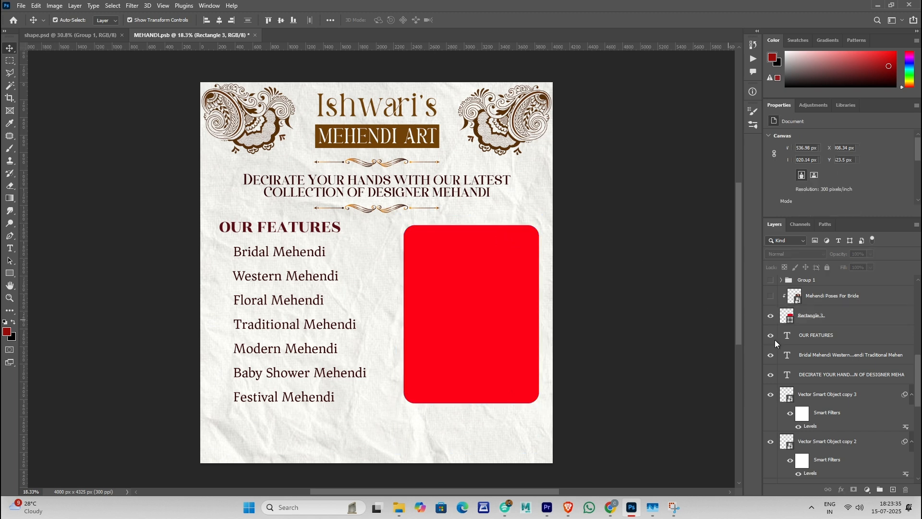
- Show the Mehendi Poses For Bride photo, then release and recreate its clipping mask on Rectangle 3
left_click(771, 296)
left_click(846, 296)
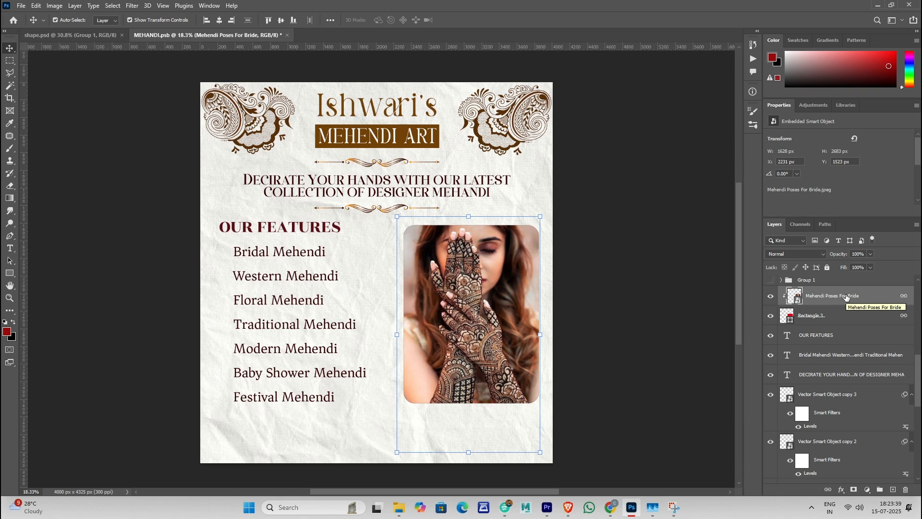
key("ctrl")
key("ctrl+alt+g")
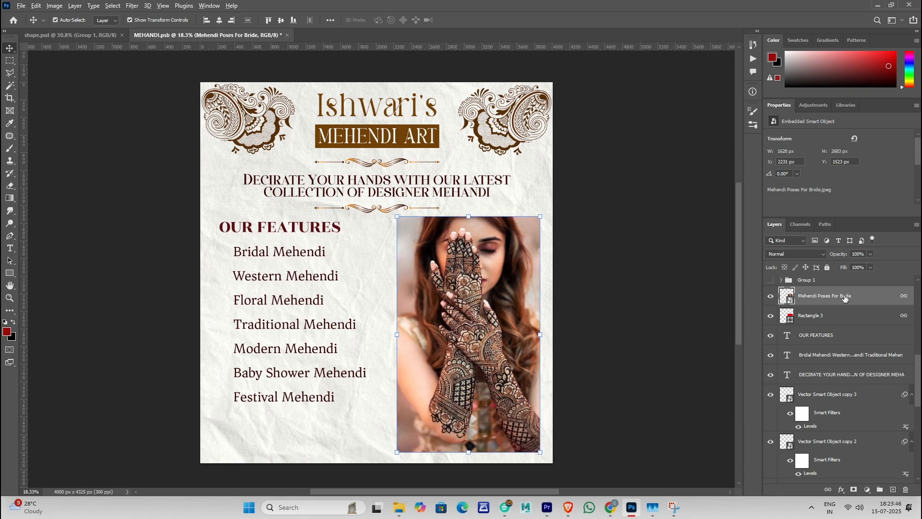
mouse_move(845, 298)
left_mouse_down()
mouse_move(846, 321)
mouse_move(841, 303)
left_mouse_up()
left_click_drag(841, 304, 841, 307)
key("ctrl+alt+g")
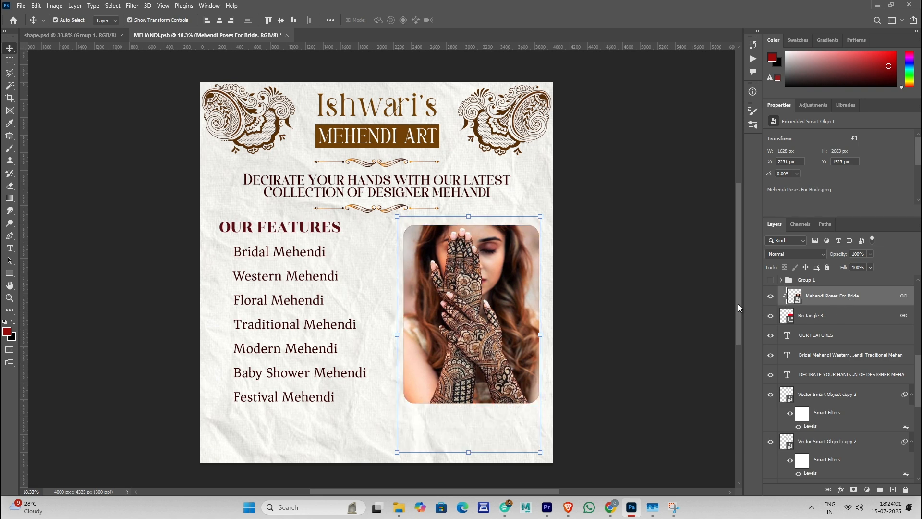
left_click(633, 288)
- Show the bullet ornaments beside the list items, from Group 1 through Group 1 copy 6
scroll(806, 312, "up", 1)
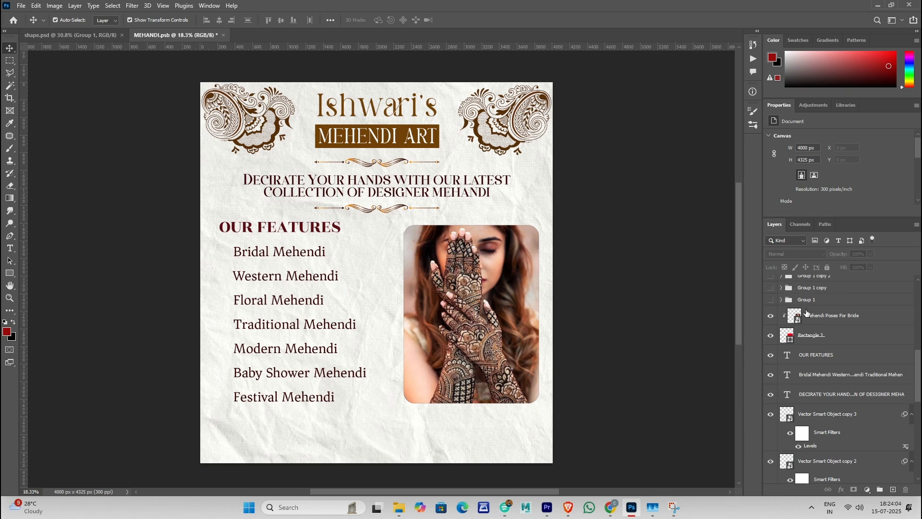
scroll(807, 312, "up", 3)
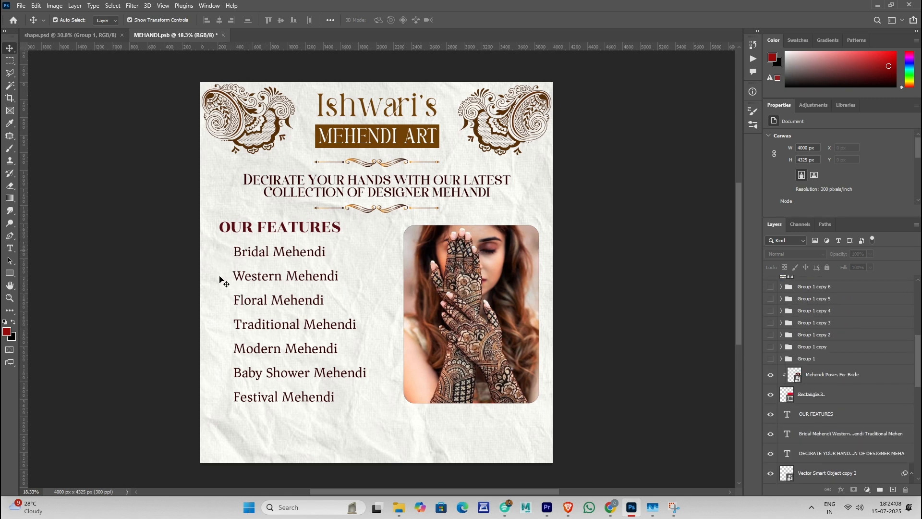
left_click(771, 359)
mouse_move(771, 347)
left_mouse_down()
mouse_move(771, 278)
mouse_move(766, 347)
left_mouse_up()
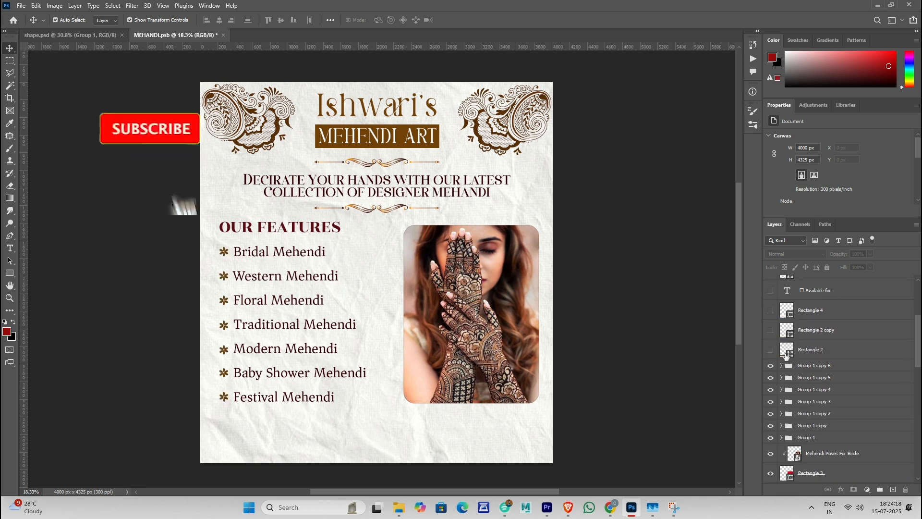
- Show the brown slanted Rectangle 2 banner below the features list and leave it deselected
left_click(770, 351)
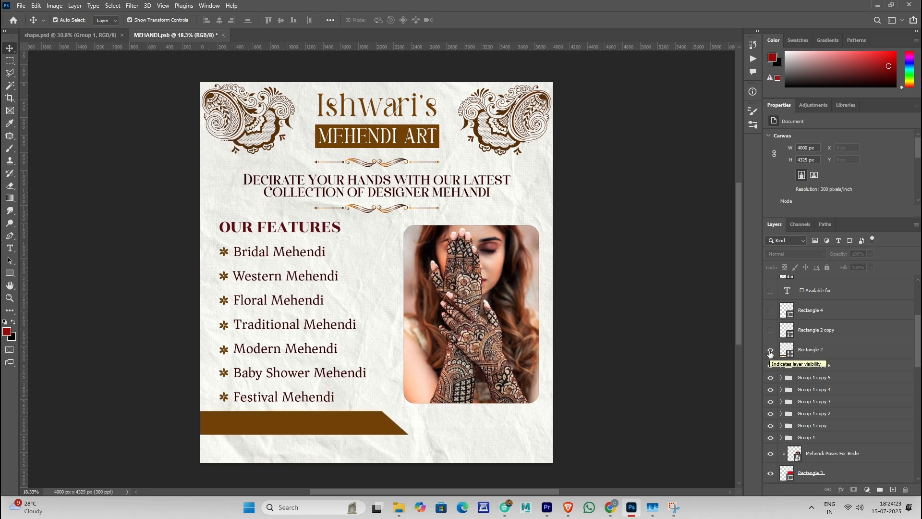
left_click(338, 424)
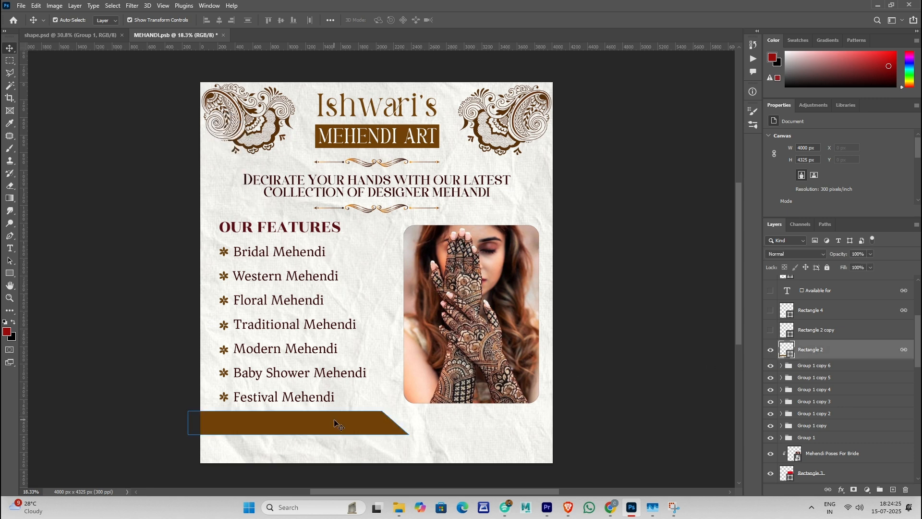
left_click(624, 382)
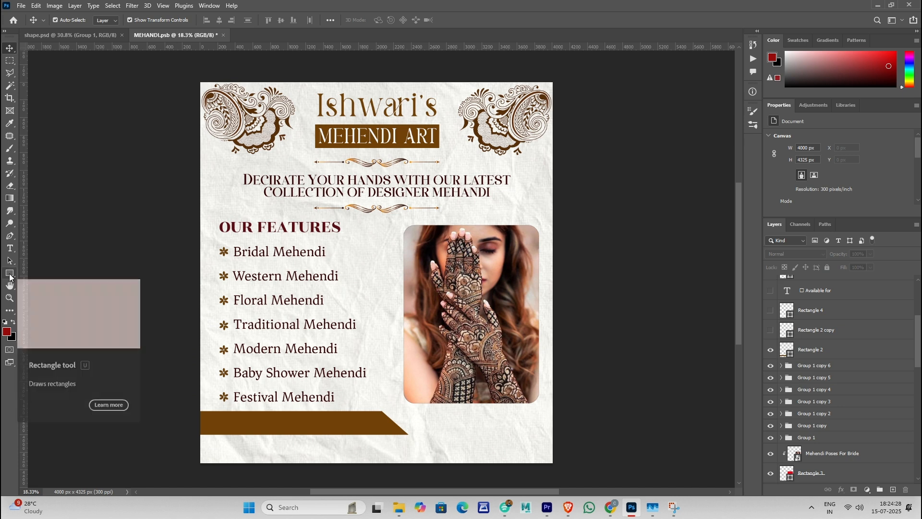
- Draw a rectangle of about 2489 by 274 px below the brown banner and fill it with the recent dark maroon
left_click(10, 274)
left_click(10, 277)
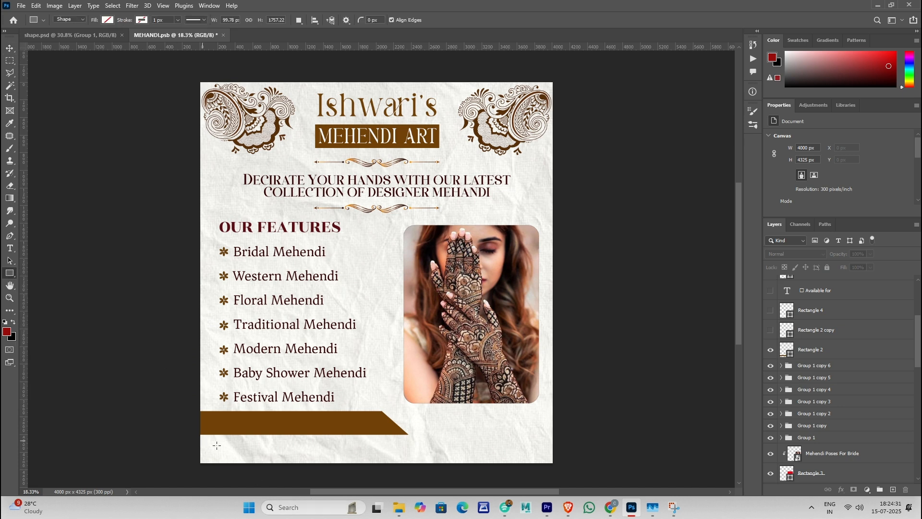
left_click_drag(203, 441, 422, 464)
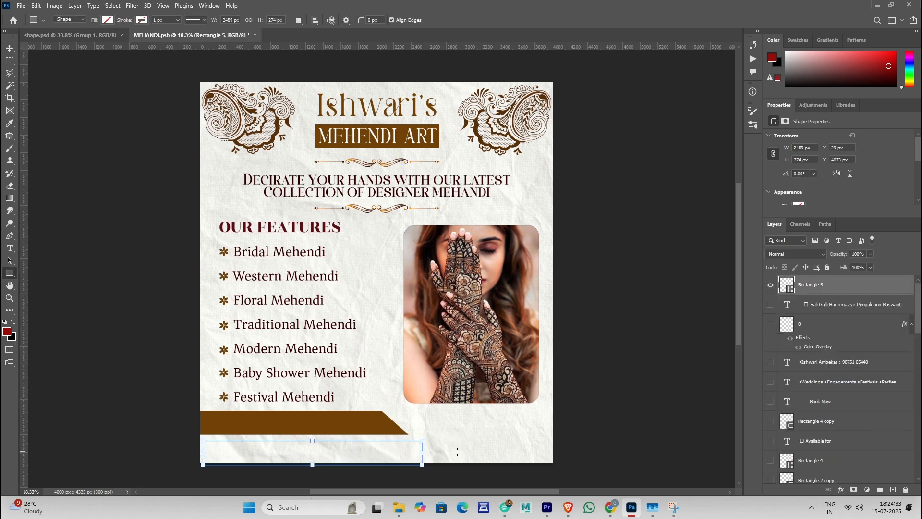
key("v")
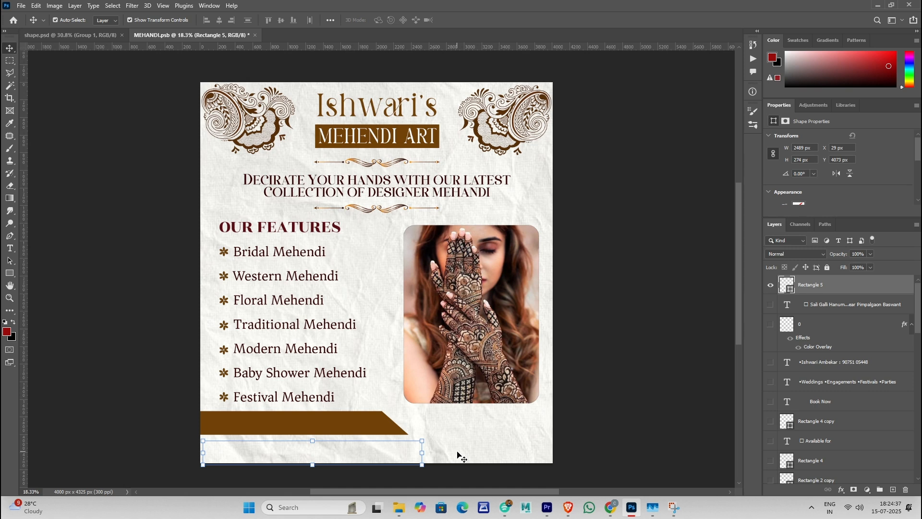
scroll(827, 173, "down", 1)
left_click(799, 183)
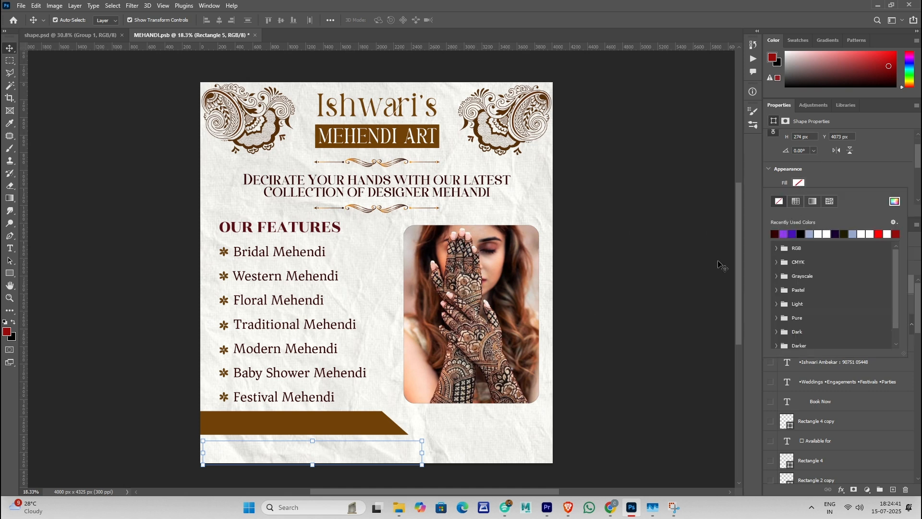
left_click(774, 234)
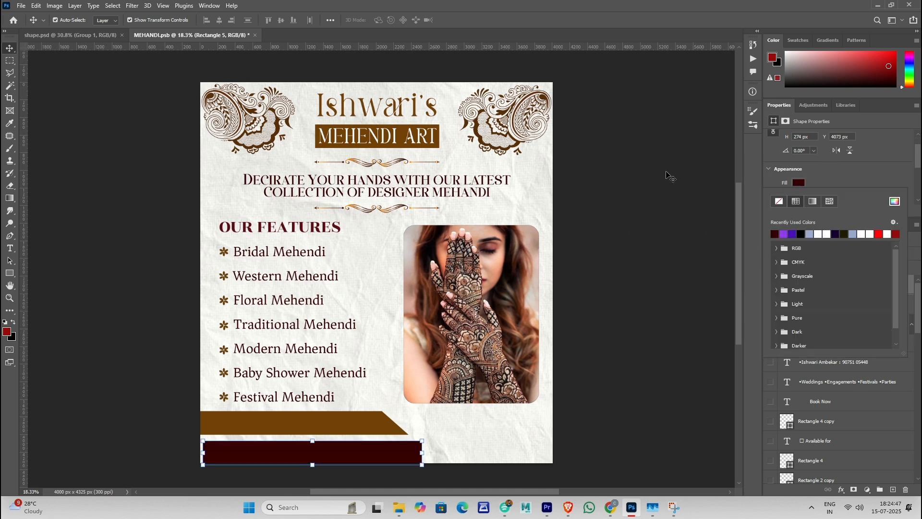
left_click(671, 178)
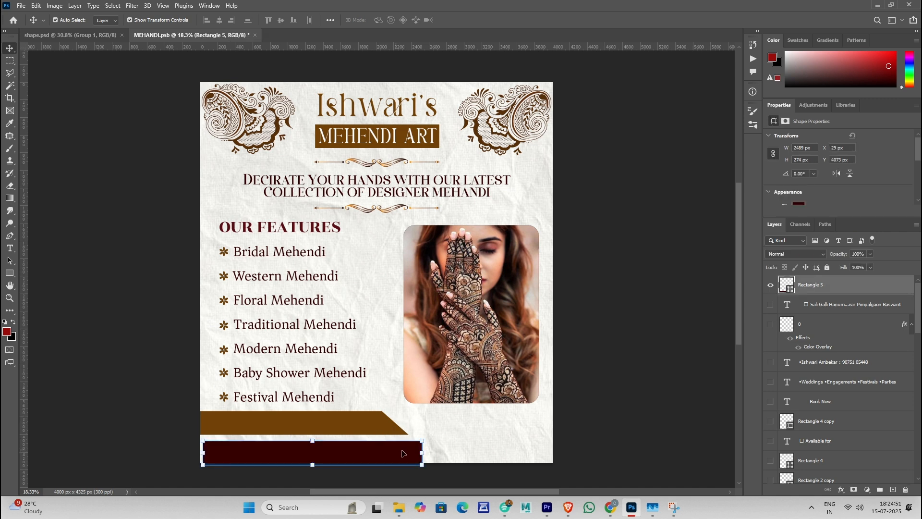
- Slant the right end of the maroon rectangle by distorting its upper corner inward, then delete the rectangle
key("ctrl")
key("ctrl+t")
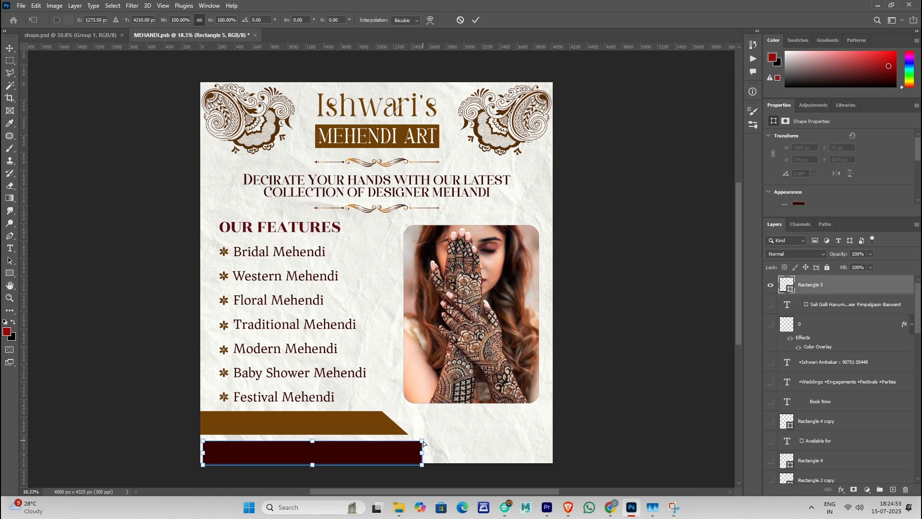
left_click_drag(422, 441, 394, 445)
key("Return")
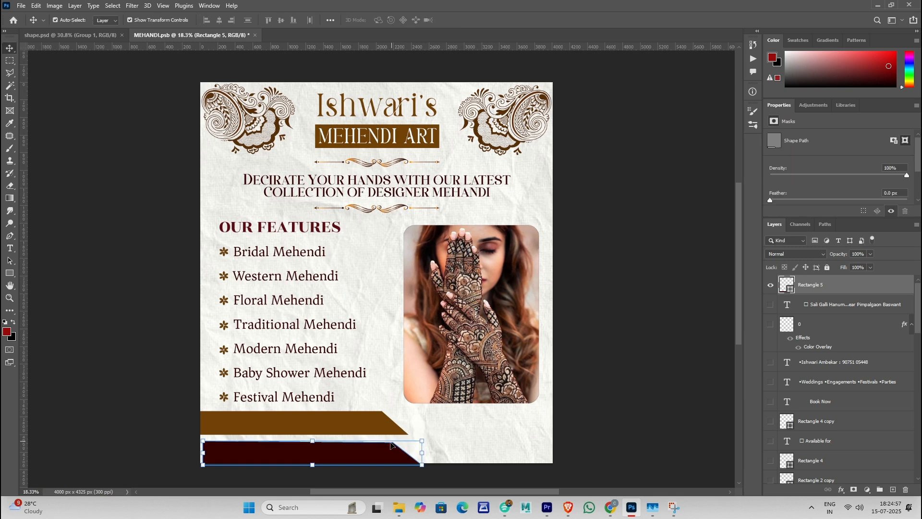
key("Delete")
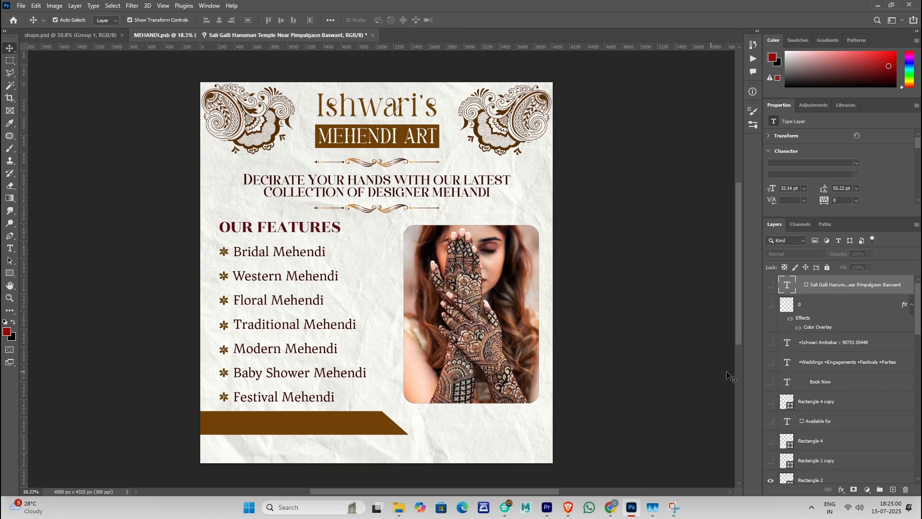
- Show the matching Rectangle 2 copy banner beside Rectangle 2 and select it on the canvas
left_click(351, 432)
scroll(840, 384, "down", 2)
left_click(770, 414)
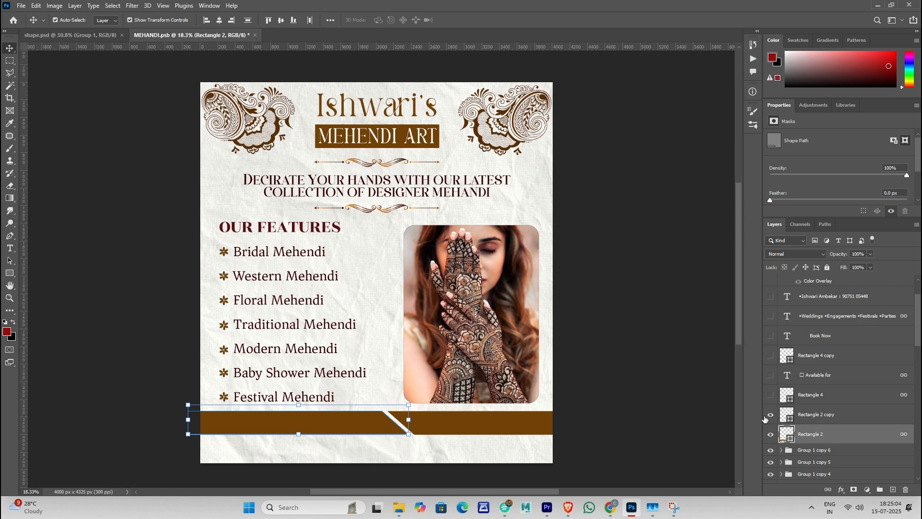
left_click(673, 414)
left_click(446, 422)
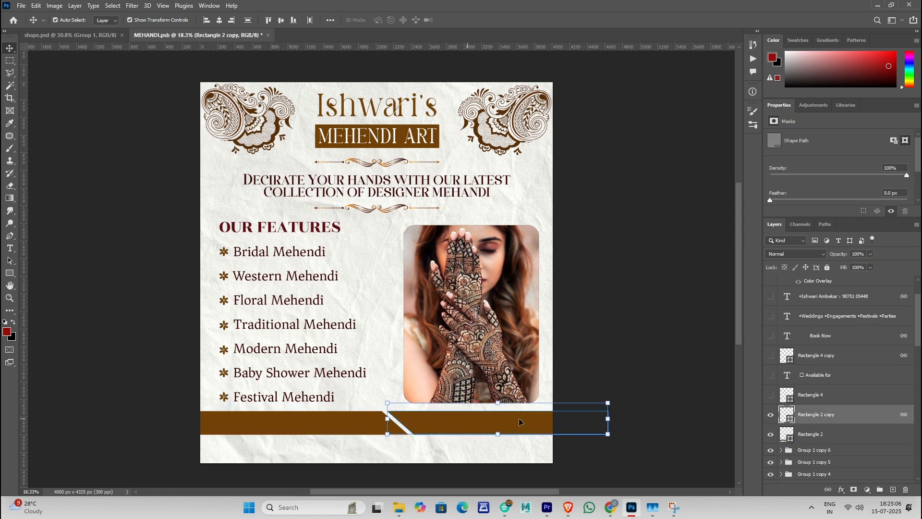
- Show the white rounded Rectangle 4 label and move it onto the left brown banner, to about X 846 px, Y 3791 px
left_click(770, 401)
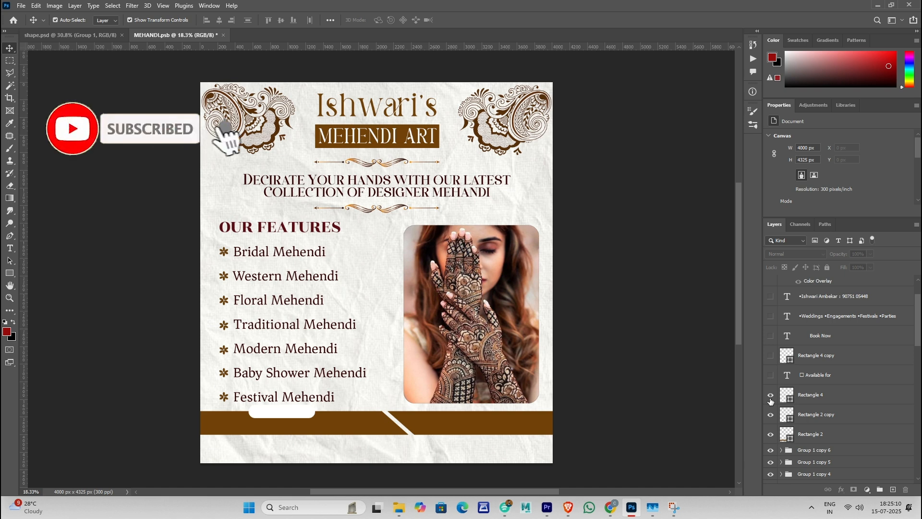
left_click(811, 394)
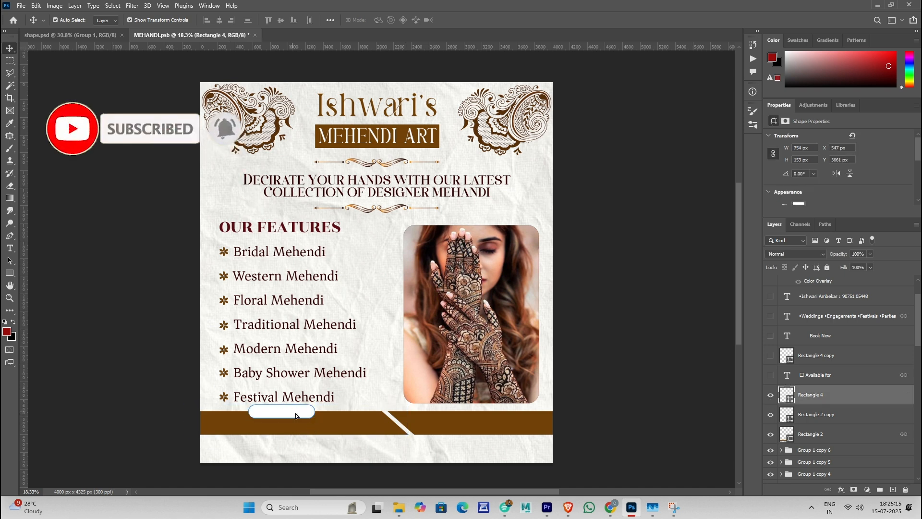
left_click_drag(295, 413, 322, 424)
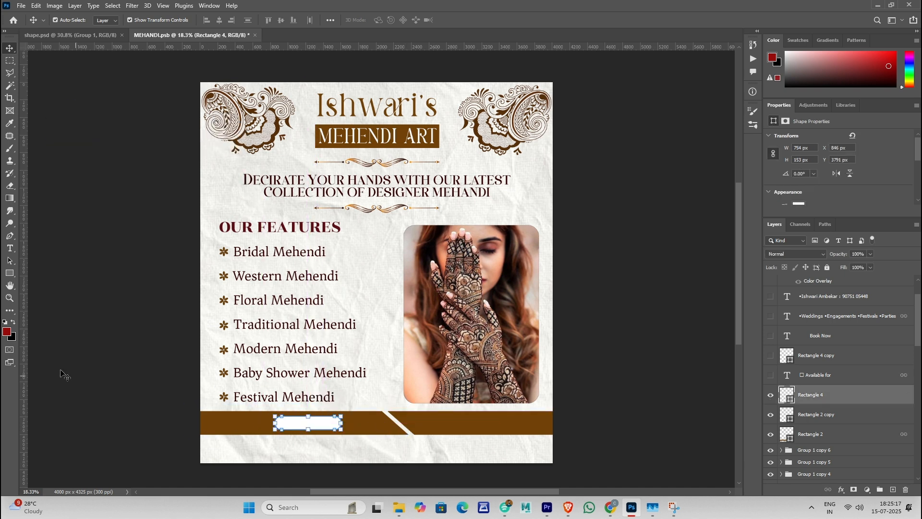
- Draw a white rectangle of about 1242 by 247 px, place it over the right brown banner and try rounding its corners
left_click(10, 272)
left_click_drag(389, 432, 498, 452)
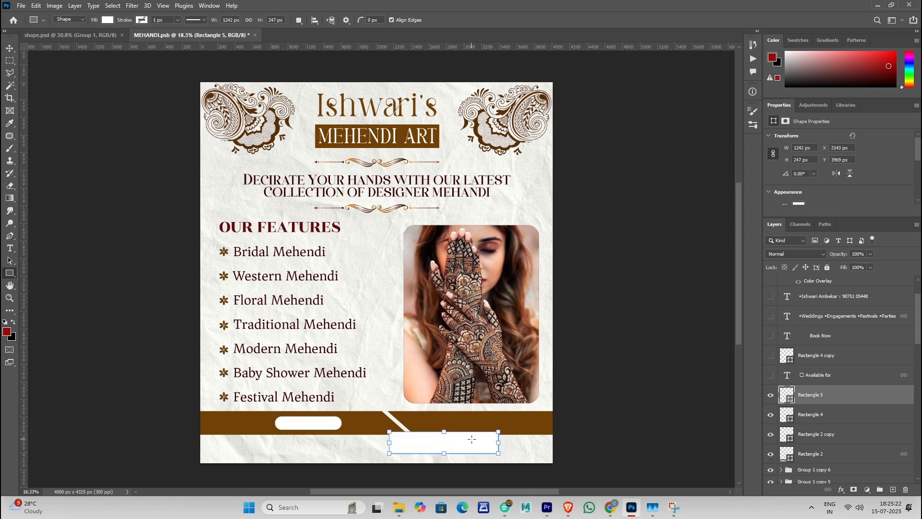
key("Escape")
key("ctrl+t")
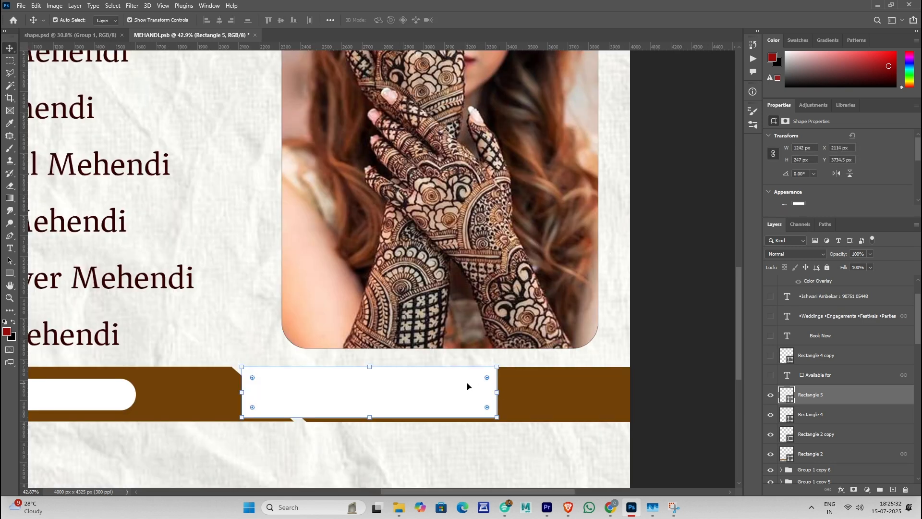
left_click_drag(487, 378, 487, 379)
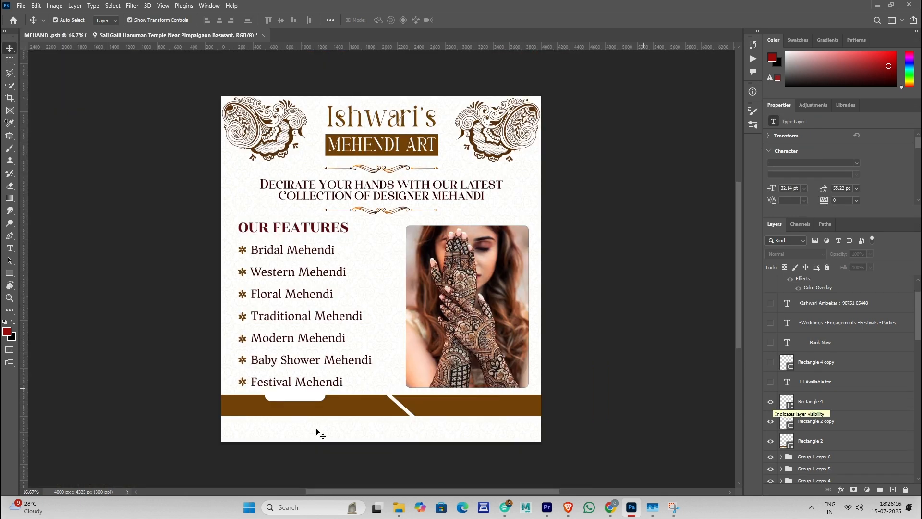
- Show the "Available for" text on the left white label and open it briefly for editing without changing it
left_click(771, 382)
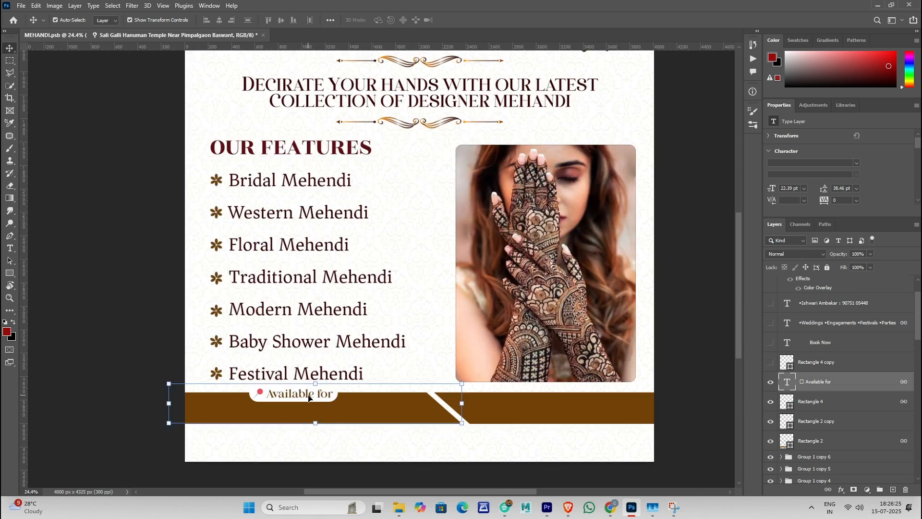
double_click(308, 395)
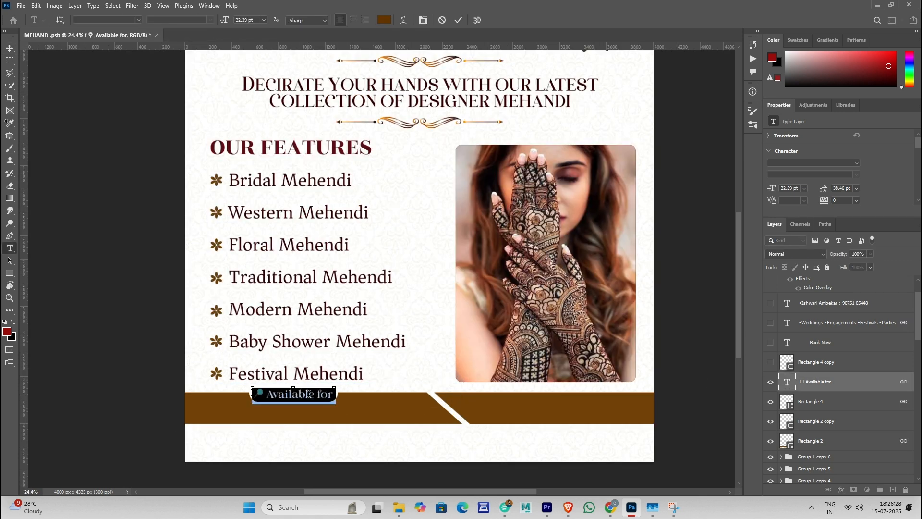
key("Escape")
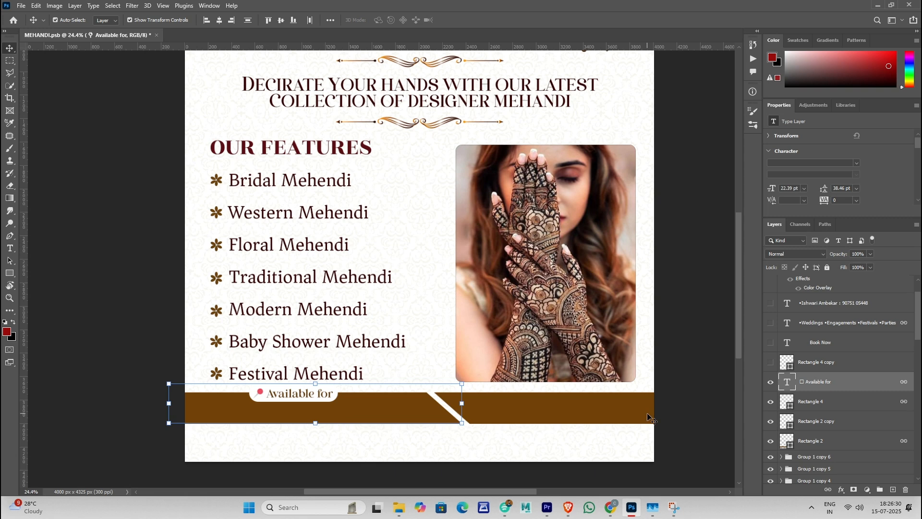
key("v")
left_click(262, 397)
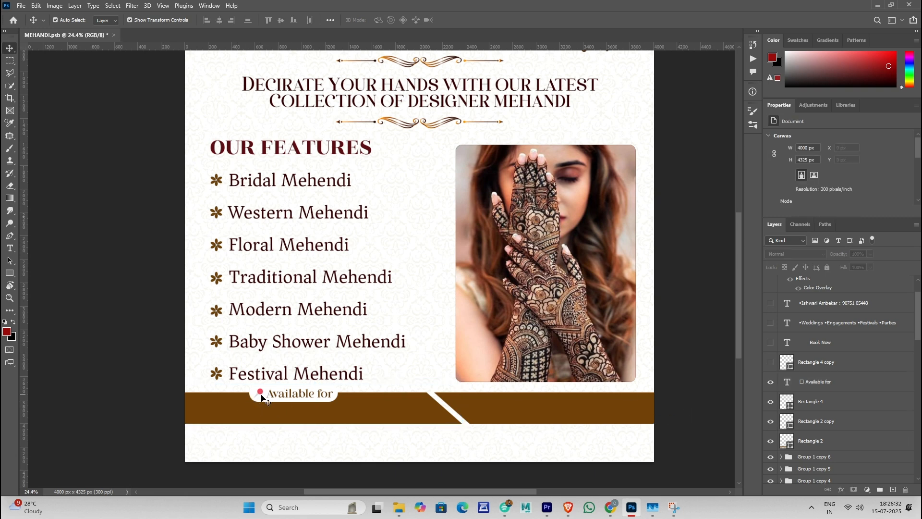
- Show the white Rectangle 4 copy label over the right brown banner, together with its "Book Now" text
left_click(771, 362)
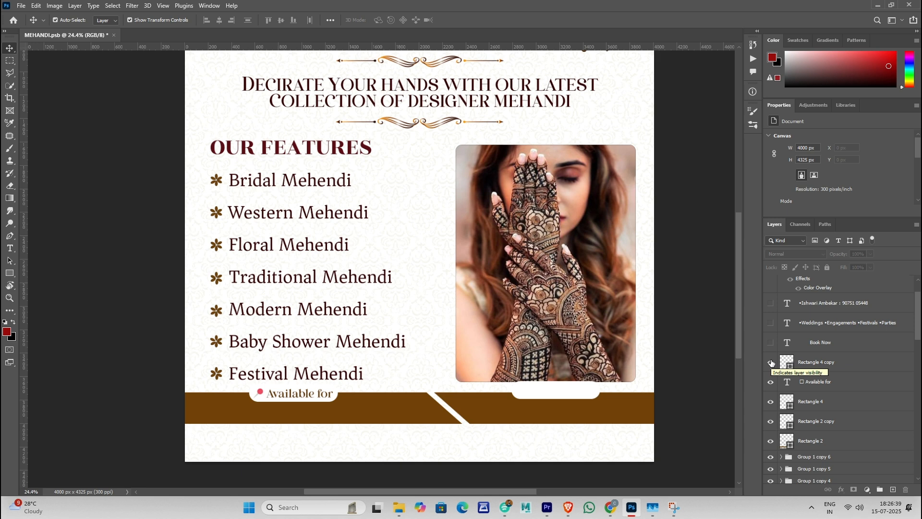
left_click(771, 362)
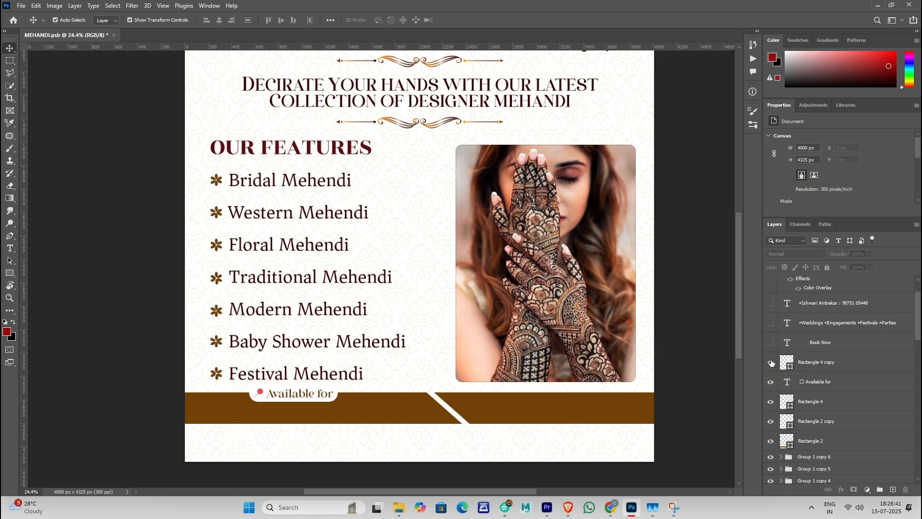
left_click(770, 362)
left_click(770, 343)
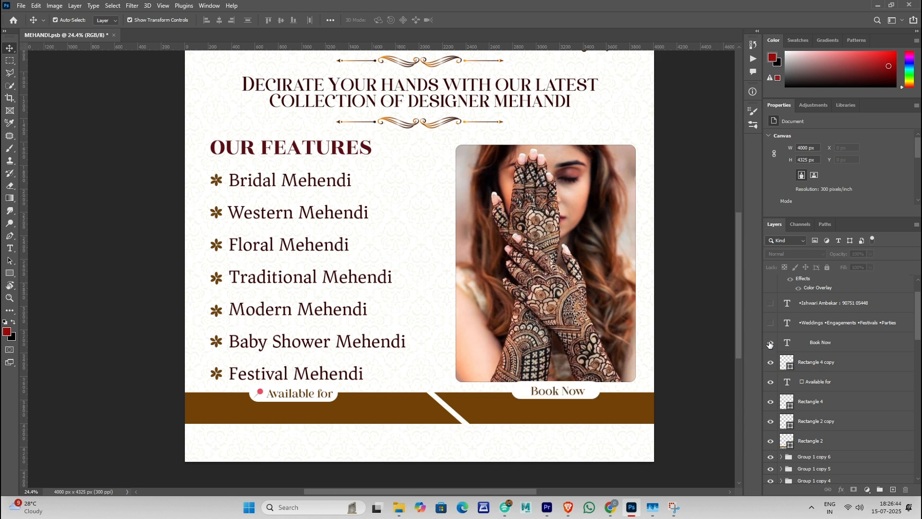
- Show the "Weddings, Engagements, Festivals, Parties" text on the left banner and the contact name and phone number on the right one
left_click(771, 323)
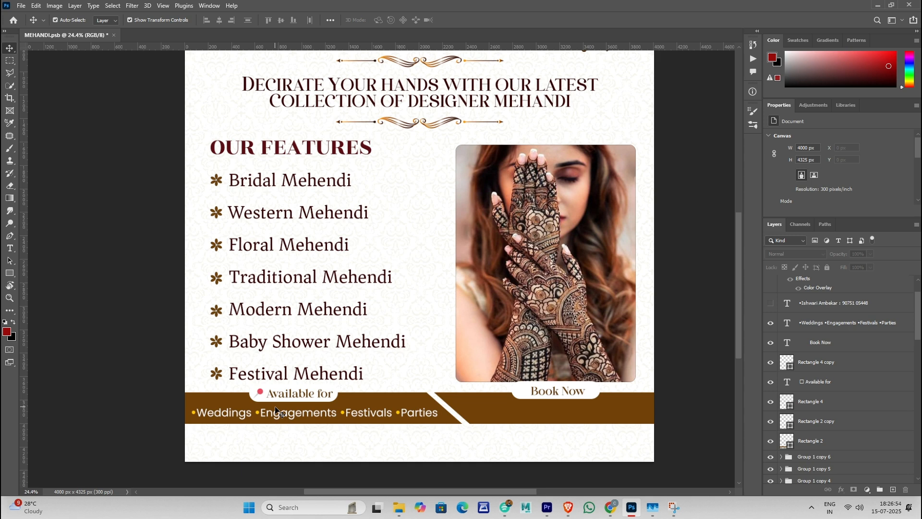
left_click(770, 303)
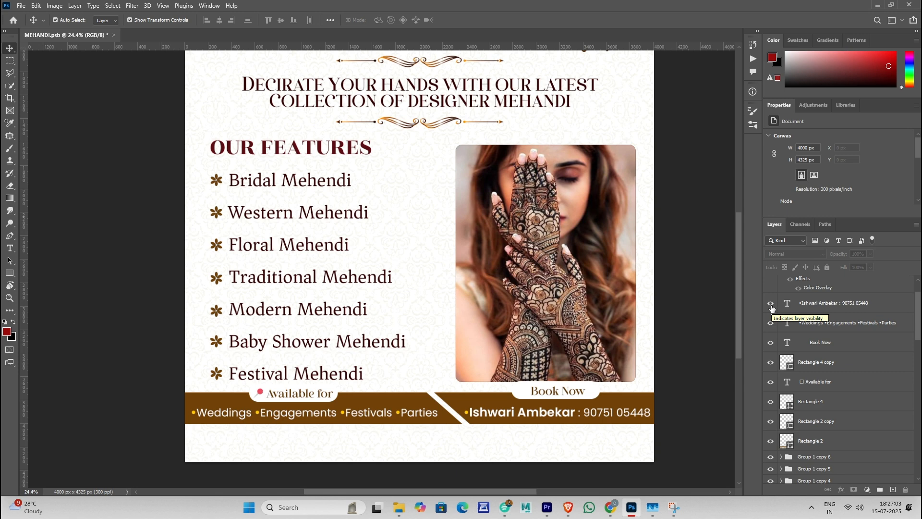
- Show the phone symbol beside "Book Now" and the address line along the poster's bottom edge
key("ctrl+minus")
scroll(772, 310, "up", 1)
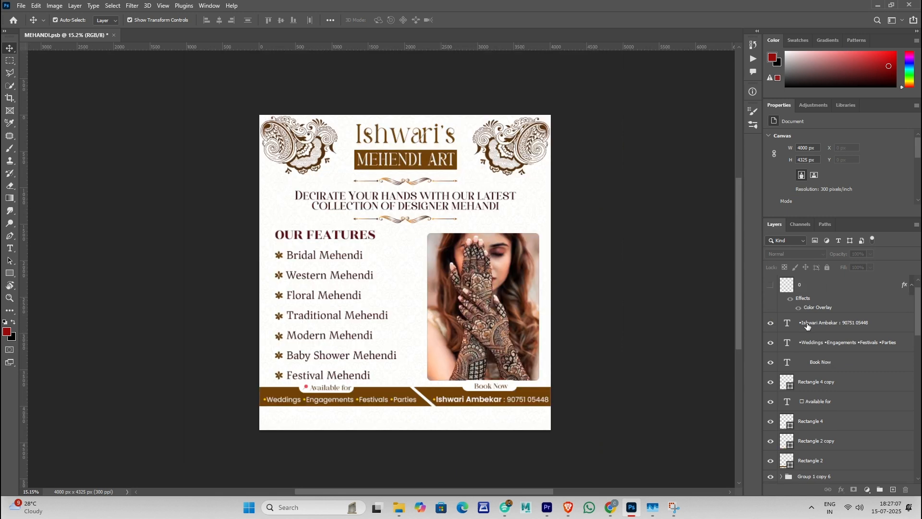
scroll(772, 312, "up", 1)
left_click(770, 304)
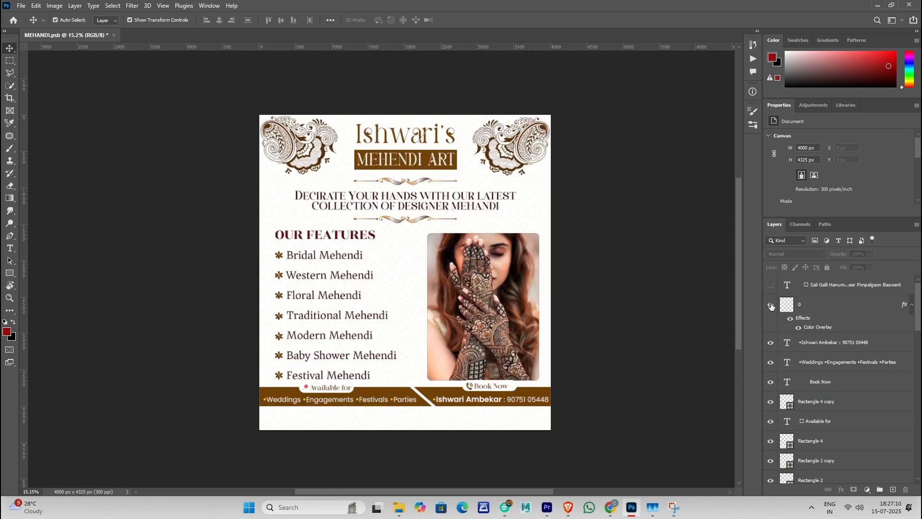
left_click(771, 285)
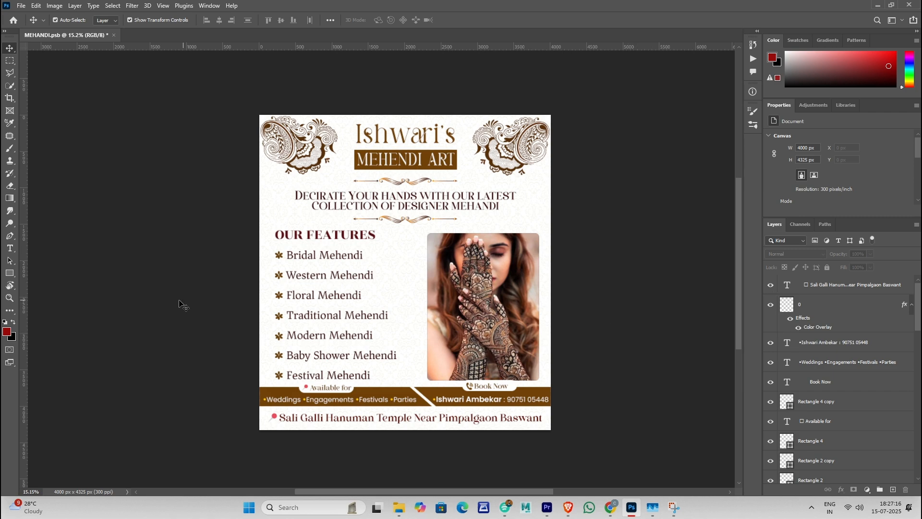
scroll(164, 300, "up", 3)
scroll(158, 299, "down", 3)
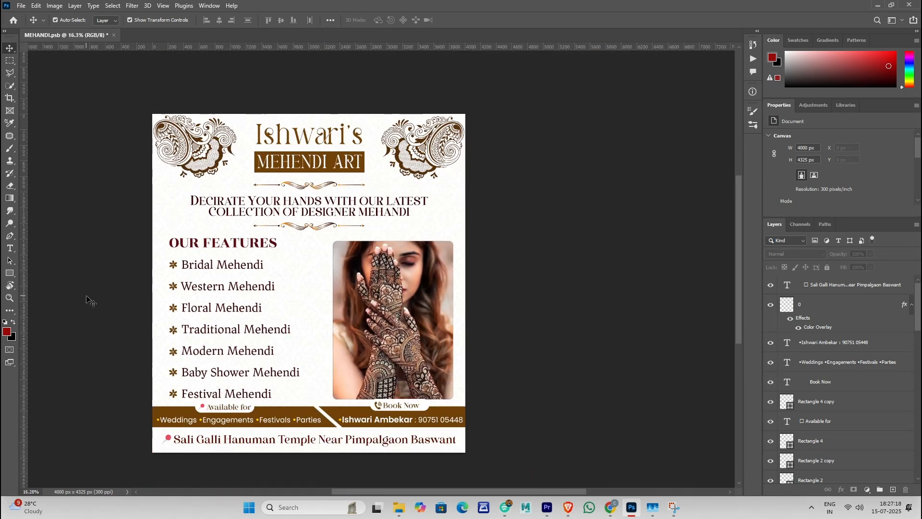
left_click_drag(86, 301, 165, 306)
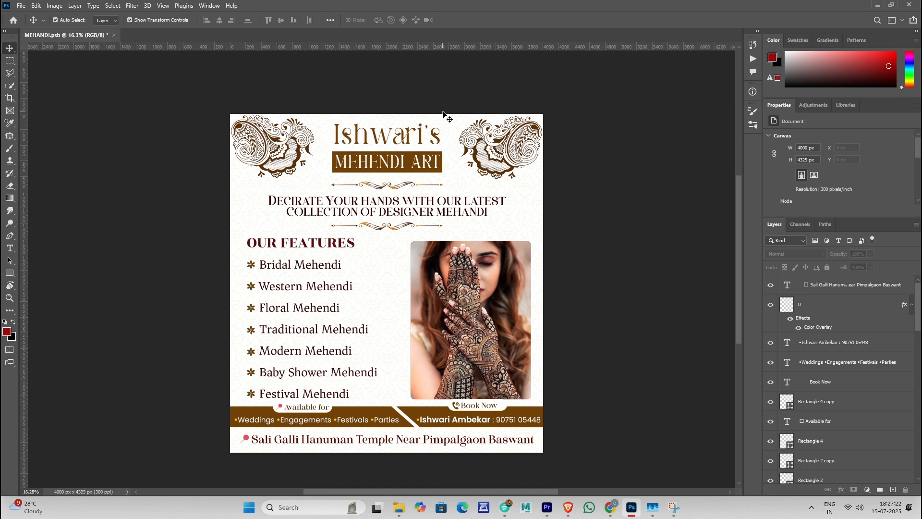